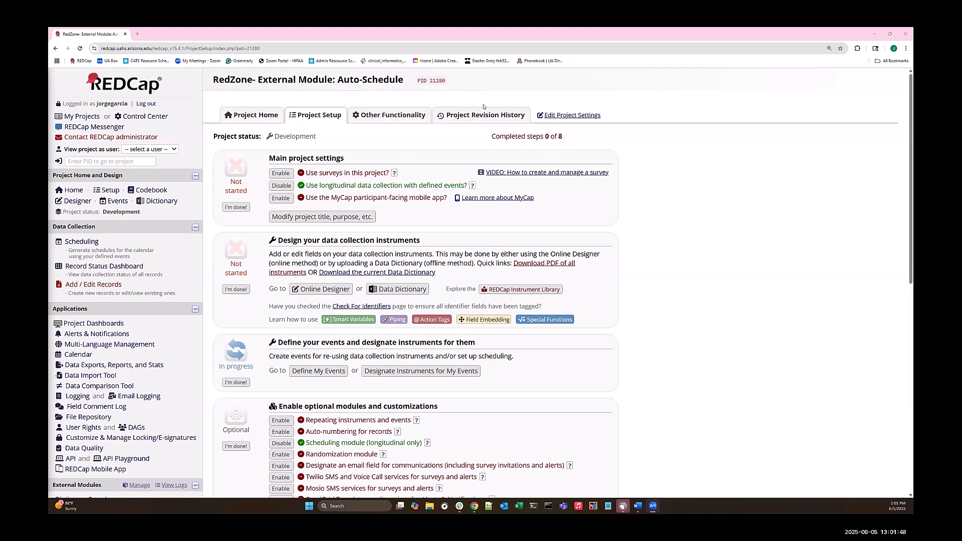
# Review the project's defined events for Arm 1 and the data collection instruments designated for each event
pyautogui.click(80, 242)
pyautogui.scroll(-1, 532, 249)
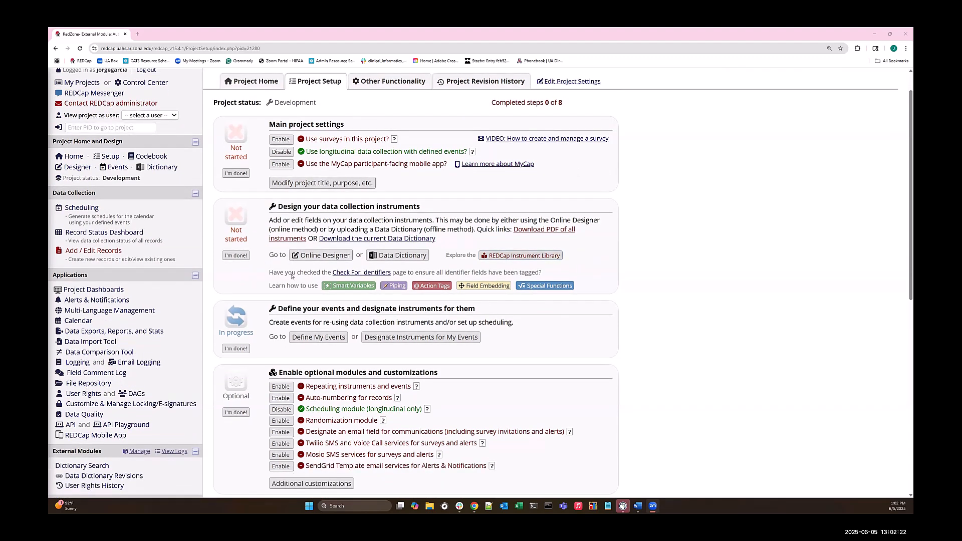
pyautogui.click(316, 339)
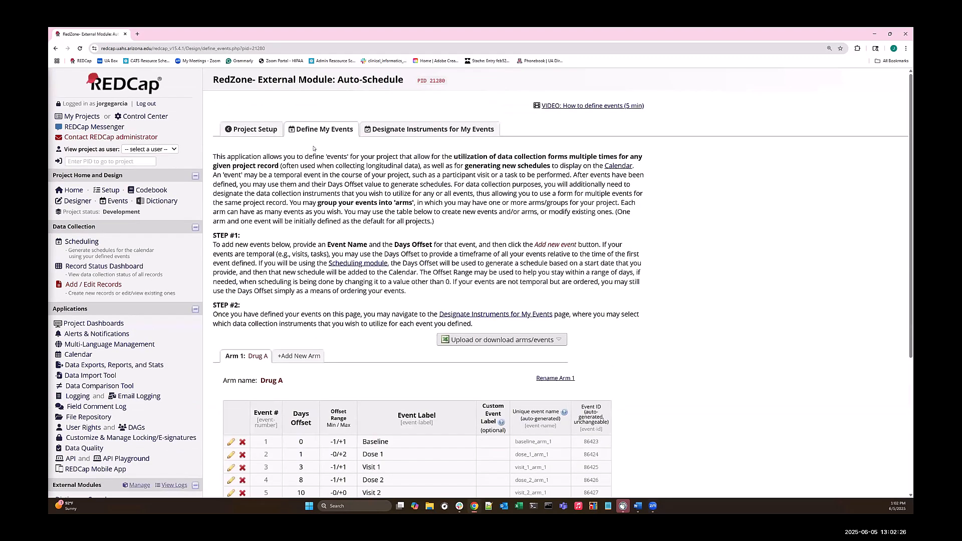
pyautogui.scroll(-3, 302, 241)
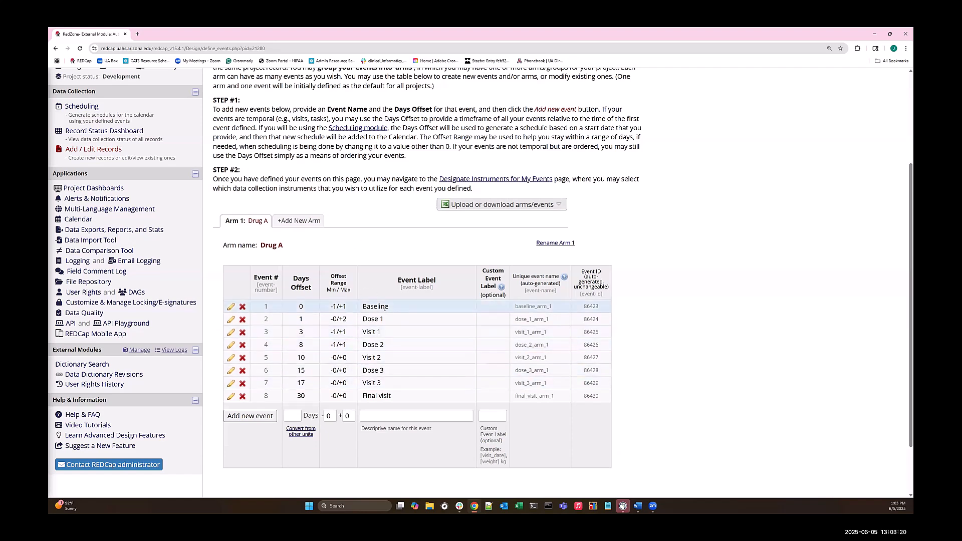
pyautogui.click(482, 180)
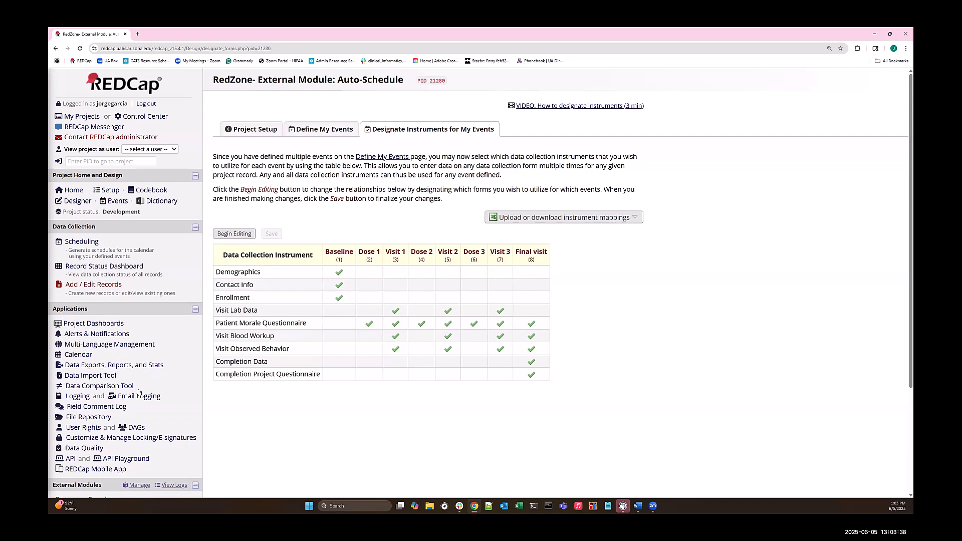
# Review the project user's privileges, including Calendar & Scheduling and external module permissions, and save them
pyautogui.click(79, 427)
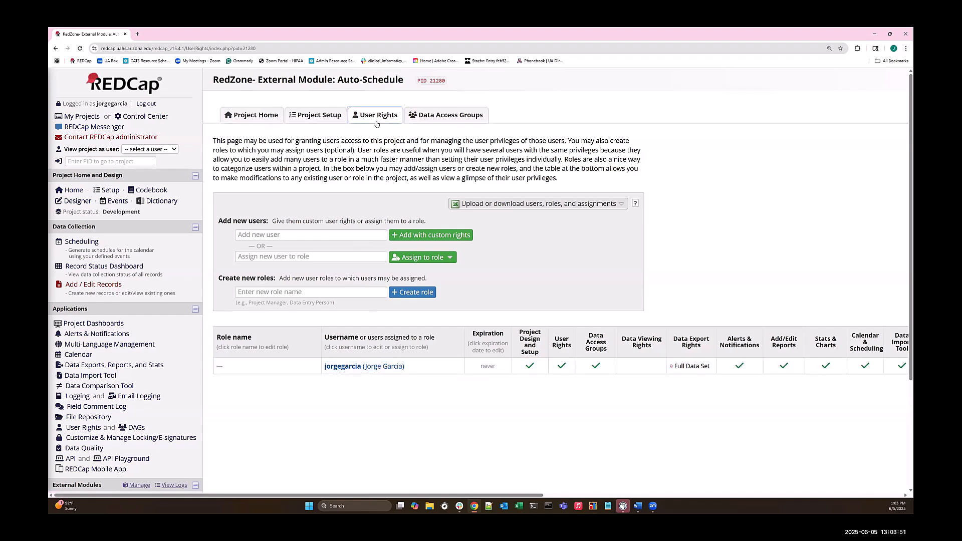
pyautogui.click(359, 367)
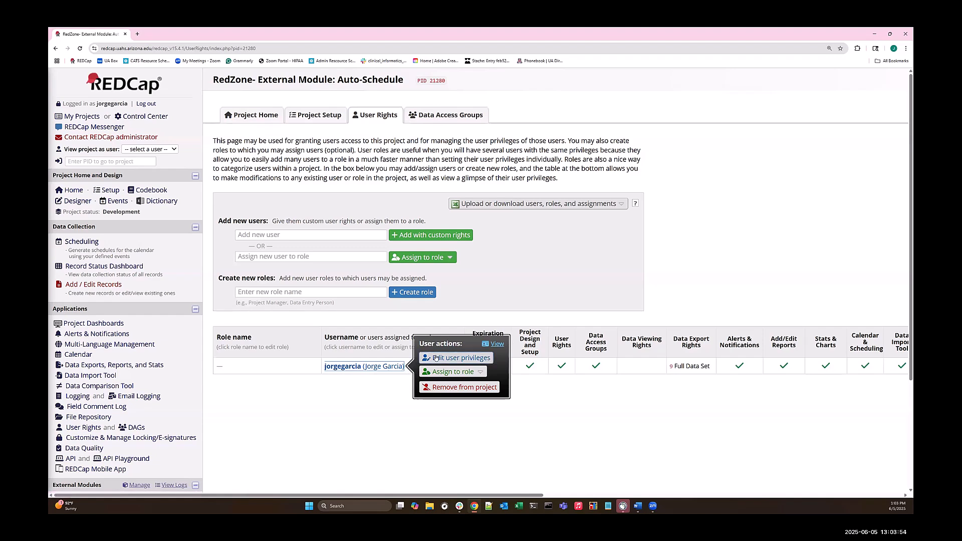
pyautogui.scroll(-3, 297, 232)
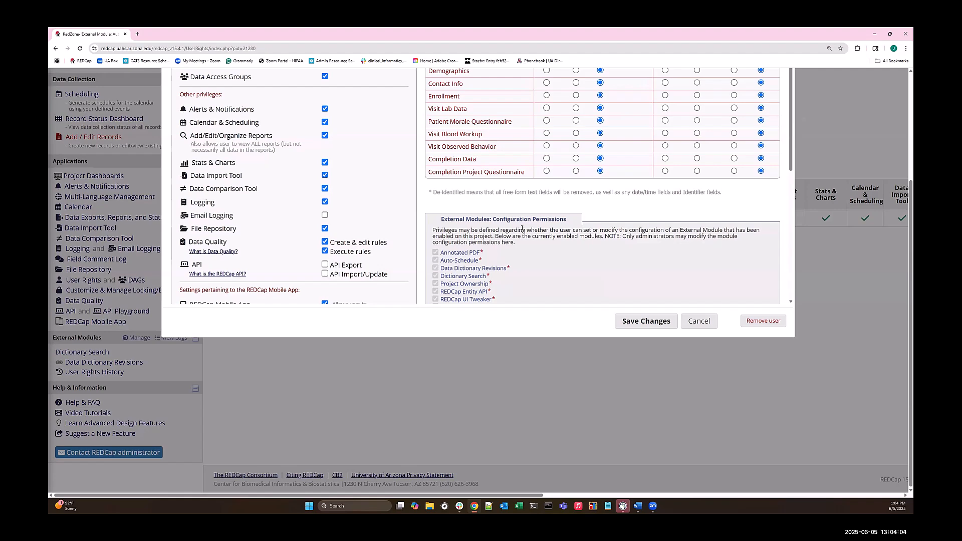
pyautogui.scroll(-1, 516, 232)
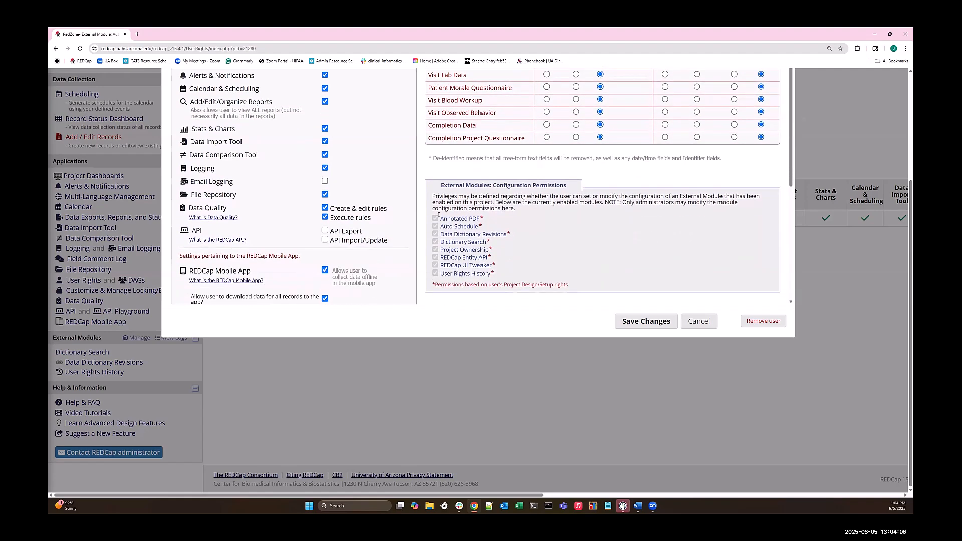
pyautogui.click(646, 320)
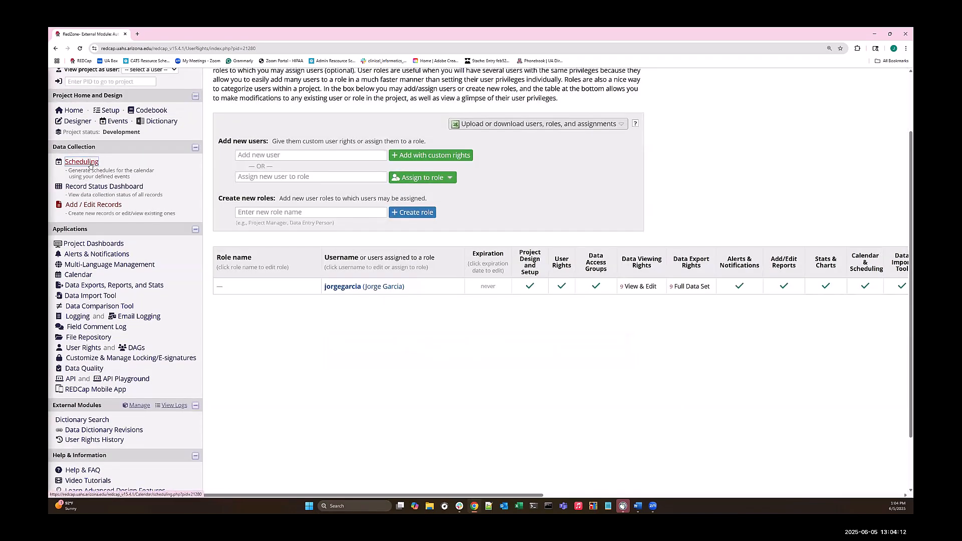
# Open the scheduling page, then check the Record Status Dashboard for the Study IDs already in use
pyautogui.click(90, 163)
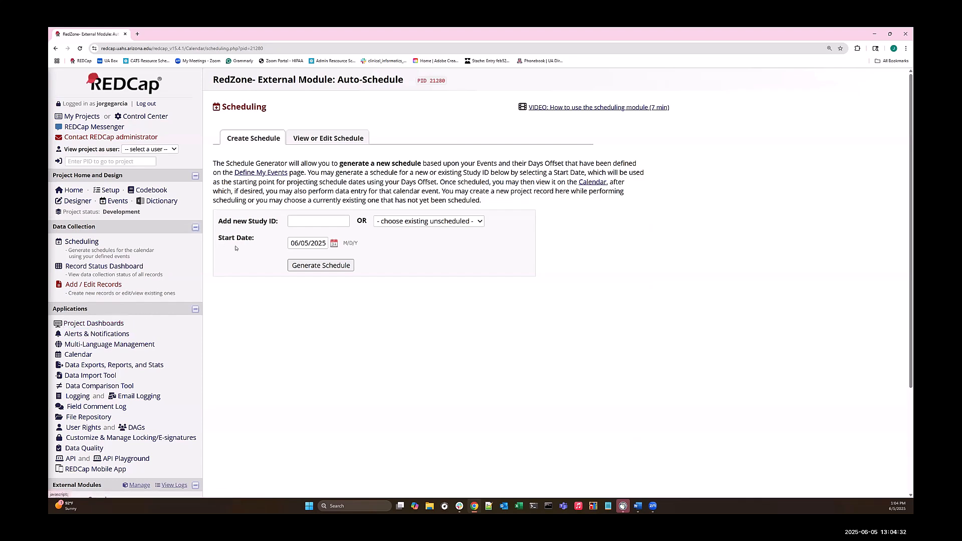
pyautogui.click(316, 222)
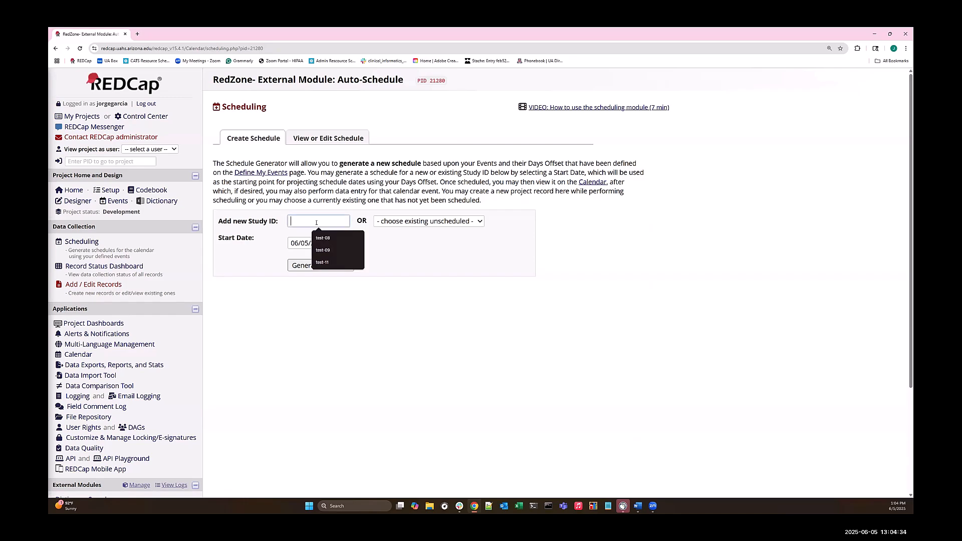
pyautogui.click(119, 270)
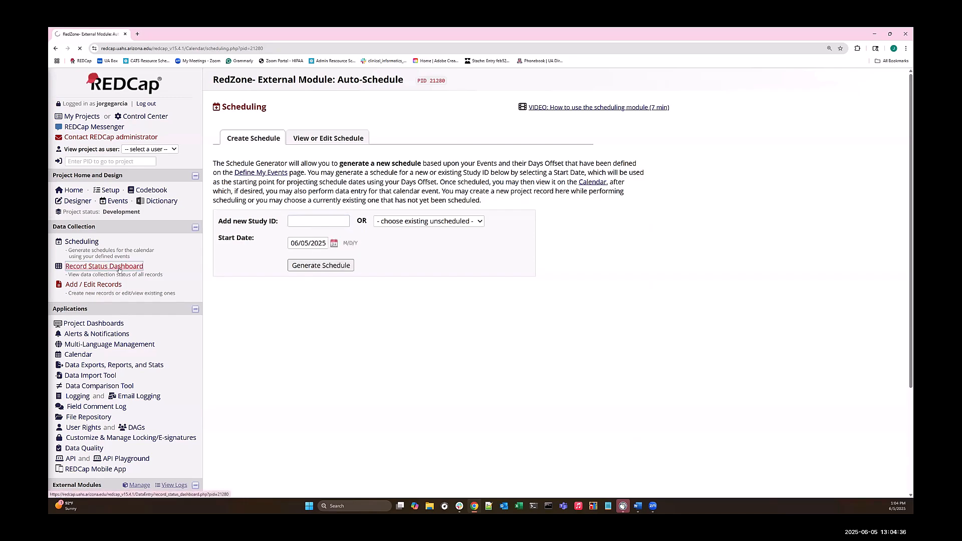
pyautogui.scroll(-1, 232, 410)
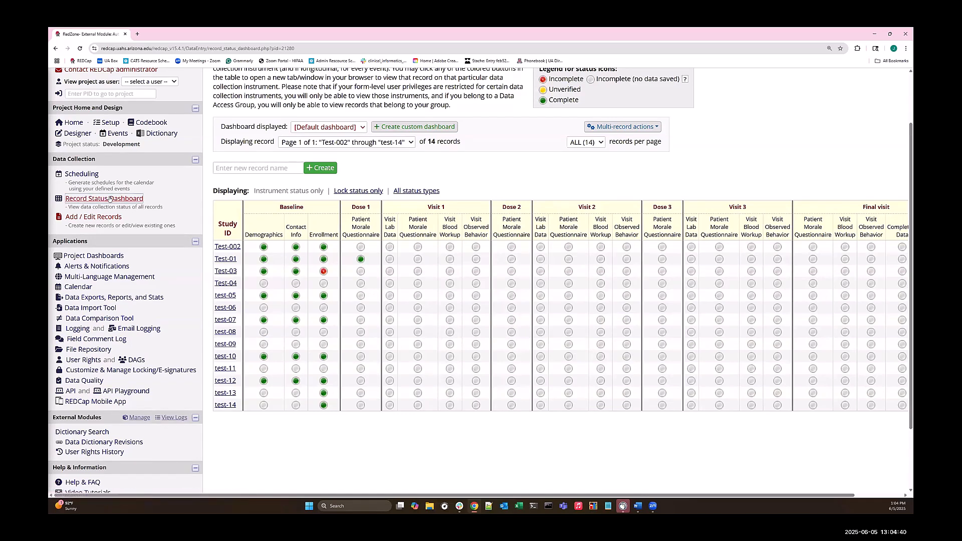
# Generate a projected schedule for the new Study ID test-15 with the start date 06/05/2025
pyautogui.click(89, 175)
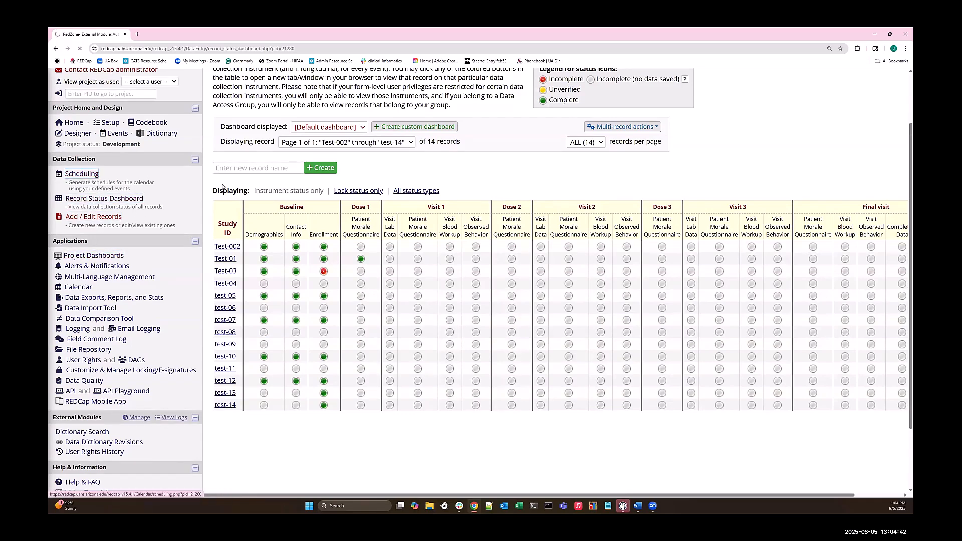
pyautogui.click(312, 219)
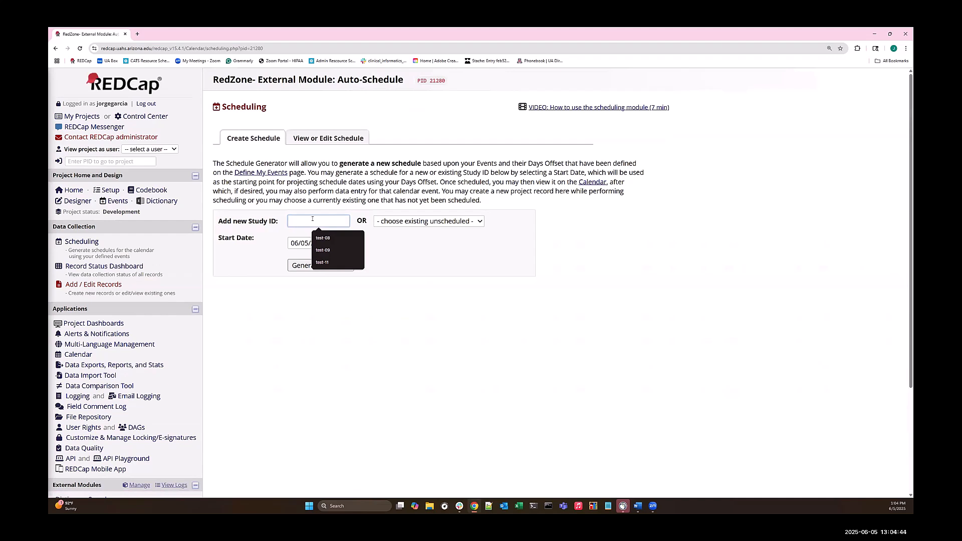
pyautogui.write('test-15')
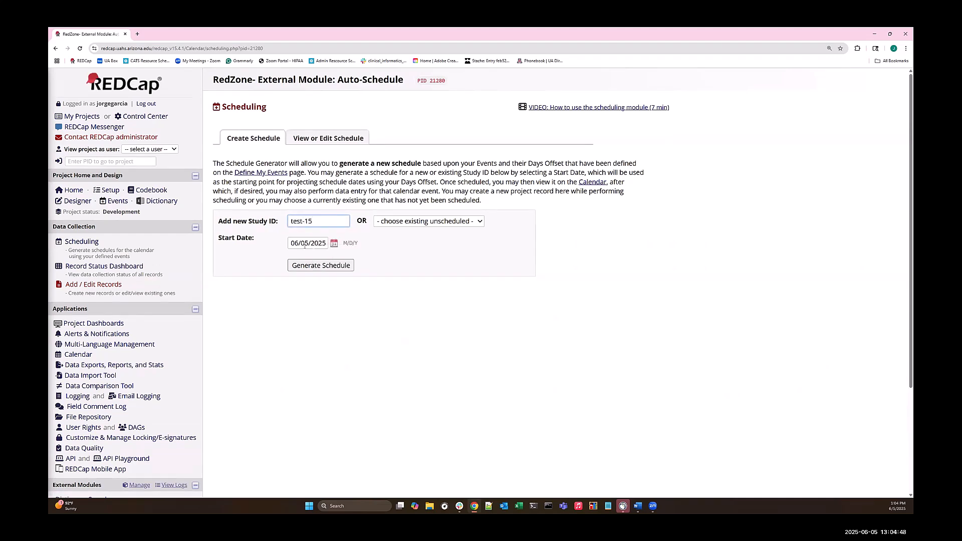
pyautogui.click(326, 266)
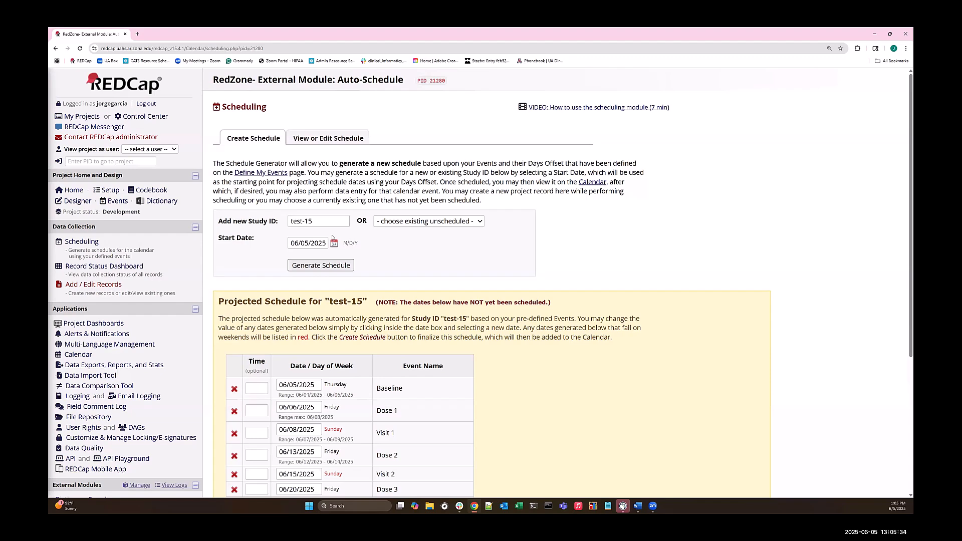
# Set the Baseline event's time to 13:00 and create the schedule for test-15
pyautogui.scroll(-3, 333, 238)
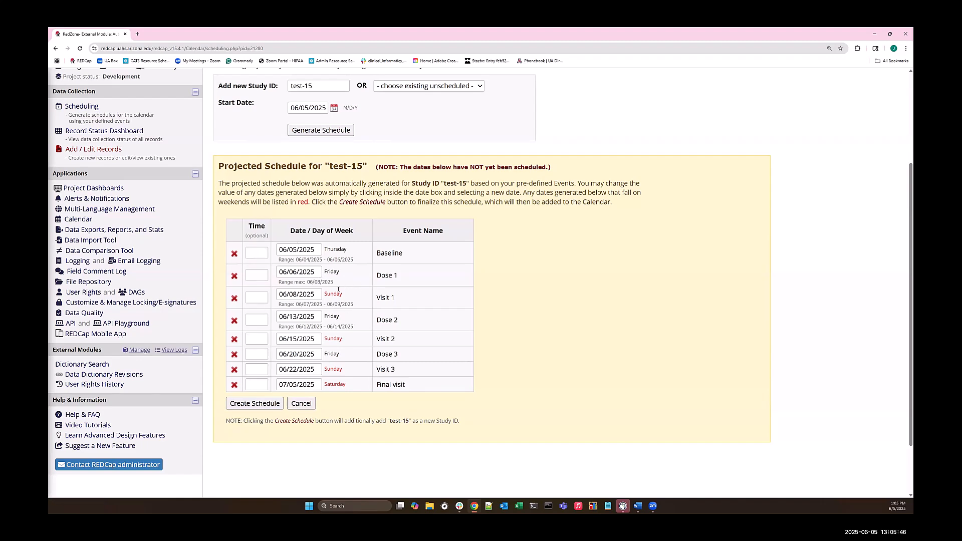
pyautogui.click(259, 253)
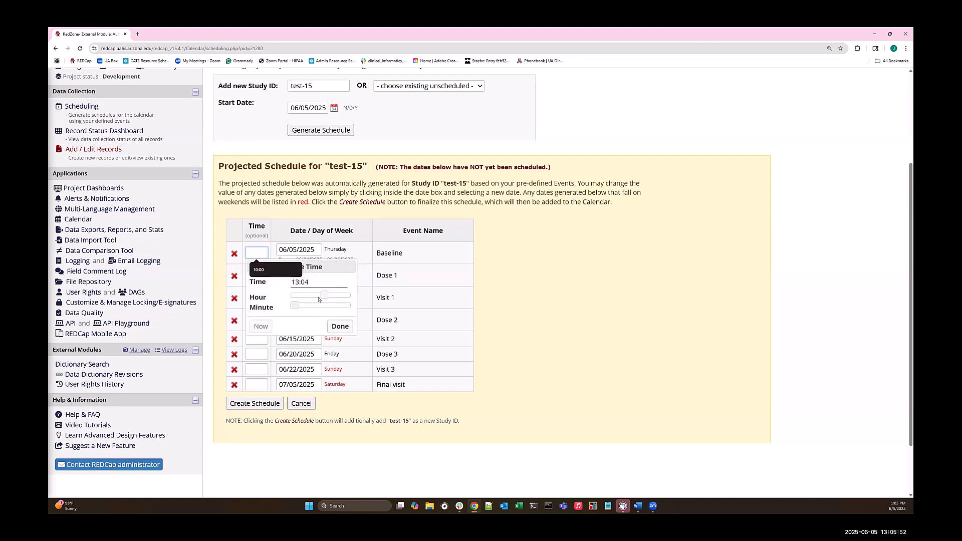
pyautogui.moveTo(294, 307); pyautogui.dragTo(290, 307)
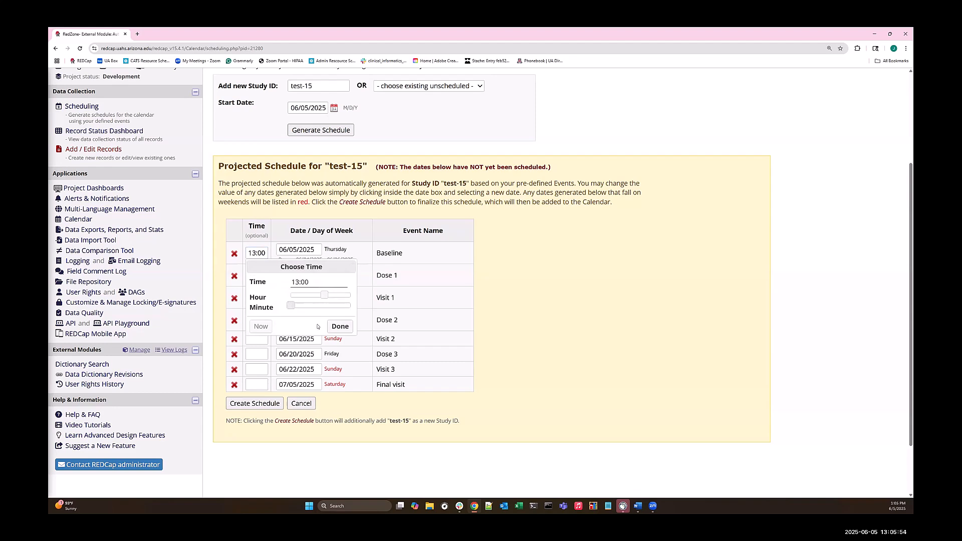
pyautogui.click(340, 327)
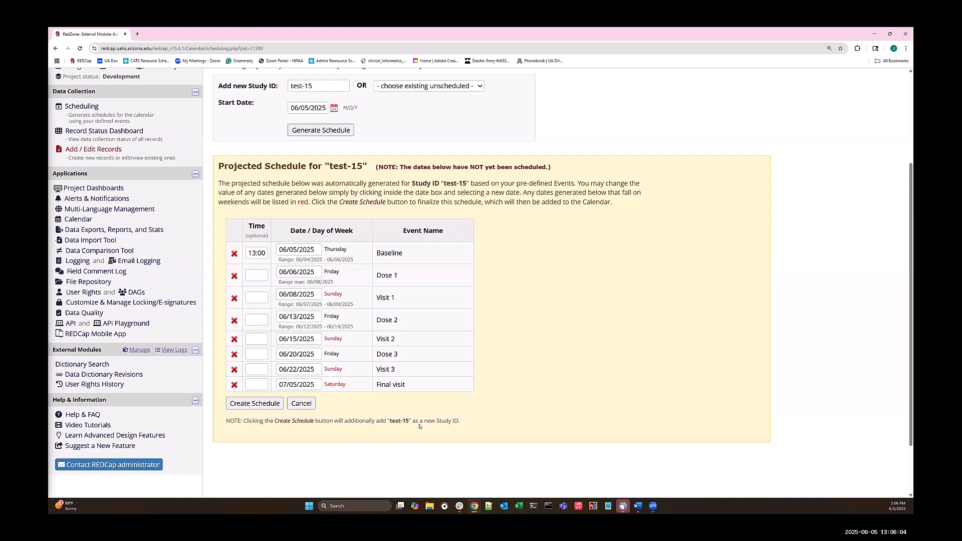
pyautogui.click(269, 402)
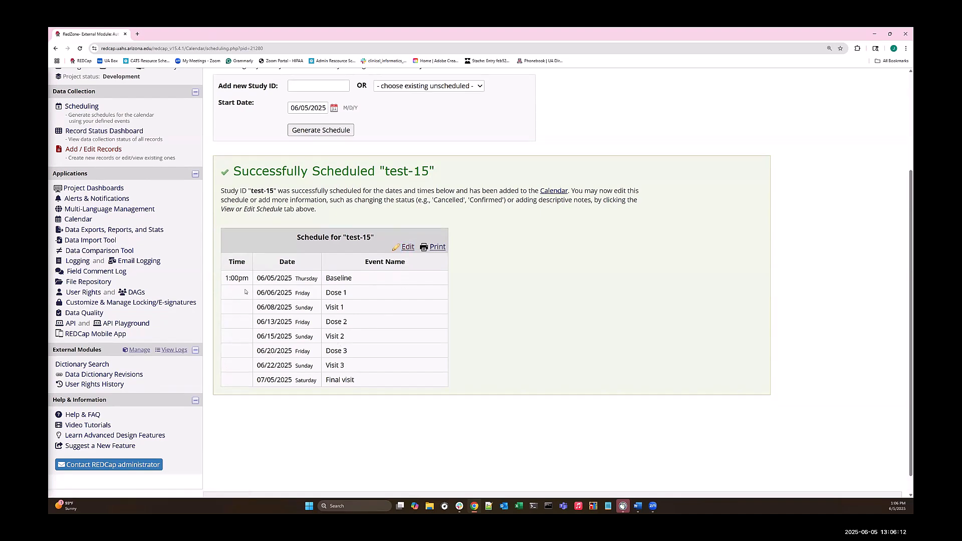
# Open the existing schedule of Study ID test-15 for viewing and editing
pyautogui.scroll(3, 274, 298)
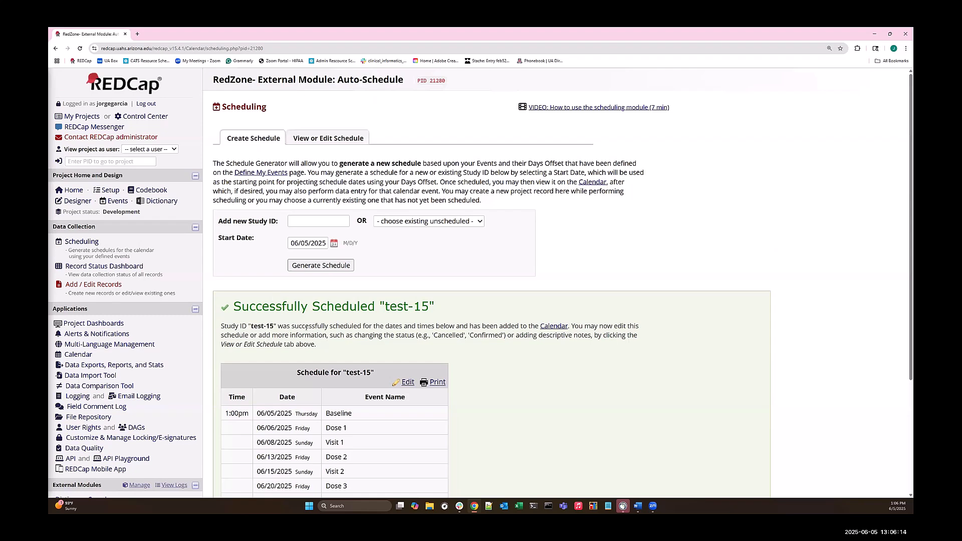
pyautogui.click(334, 139)
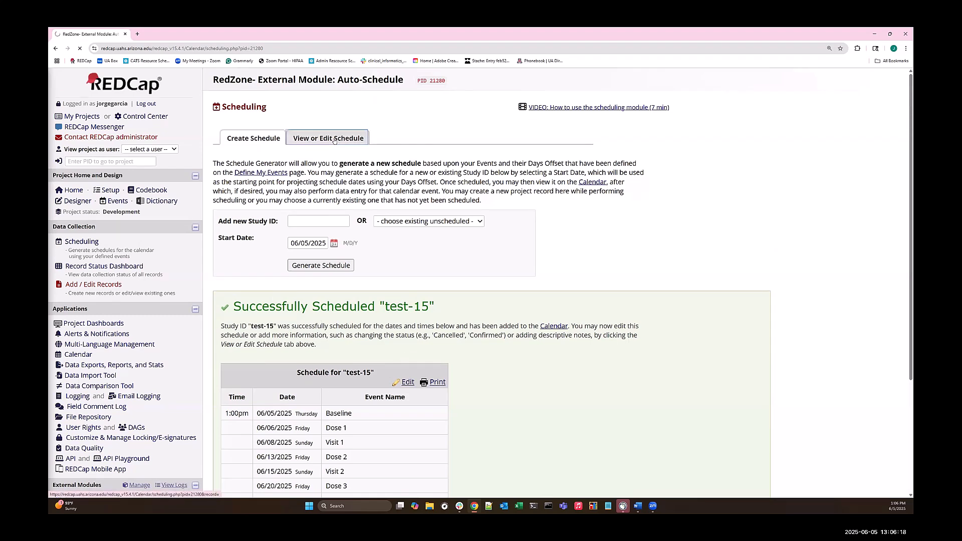
pyautogui.click(391, 184)
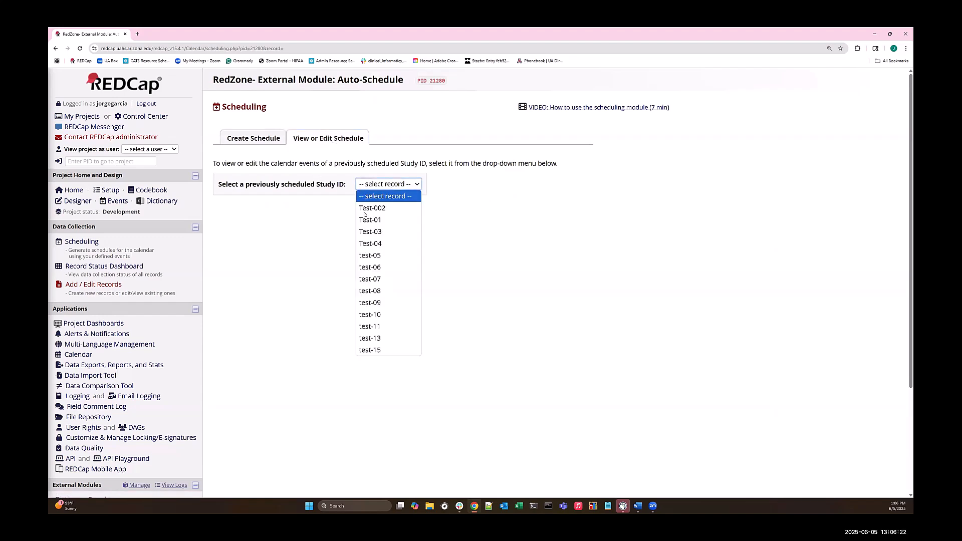
pyautogui.click(375, 350)
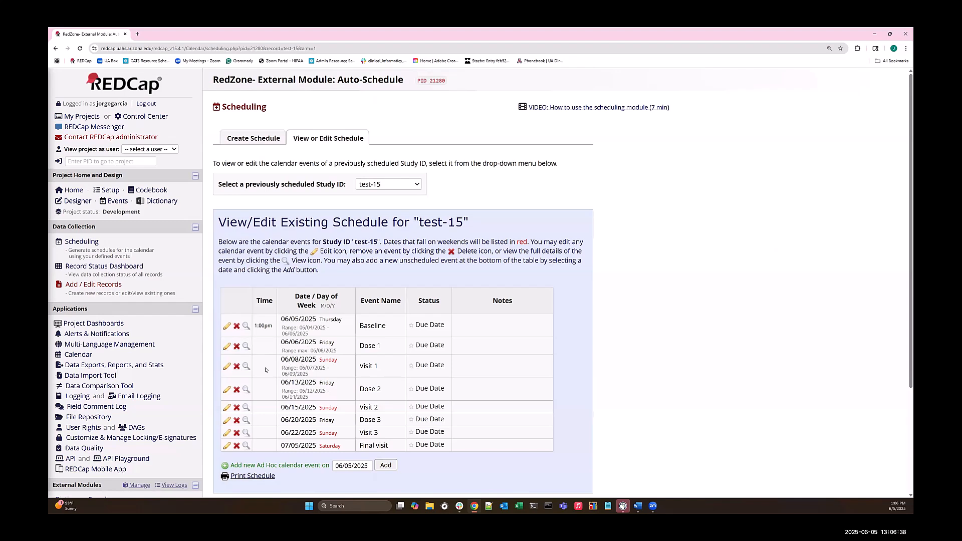
# Edit the Visit 1 event of test-15, setting its date to 06/09/2025 and its time to 13:00
pyautogui.click(227, 366)
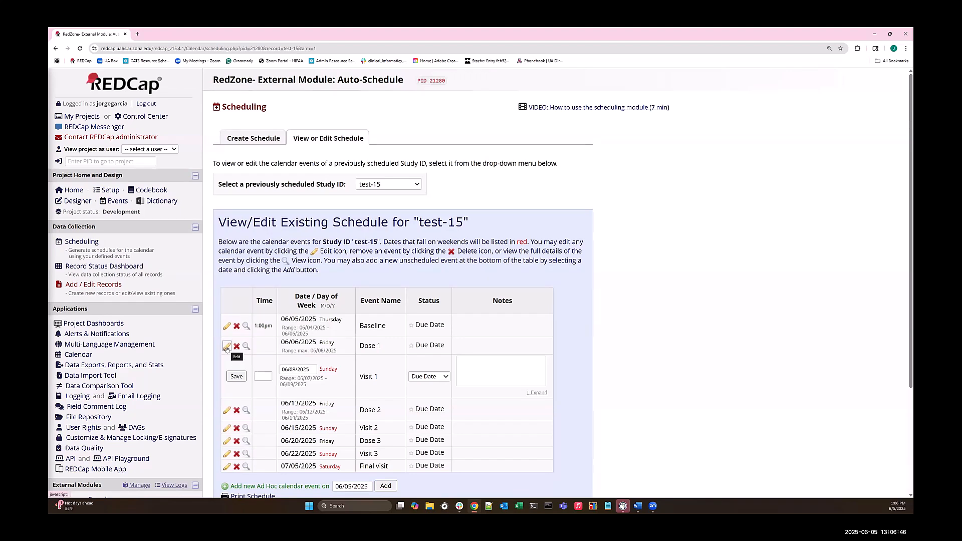
pyautogui.click(299, 370)
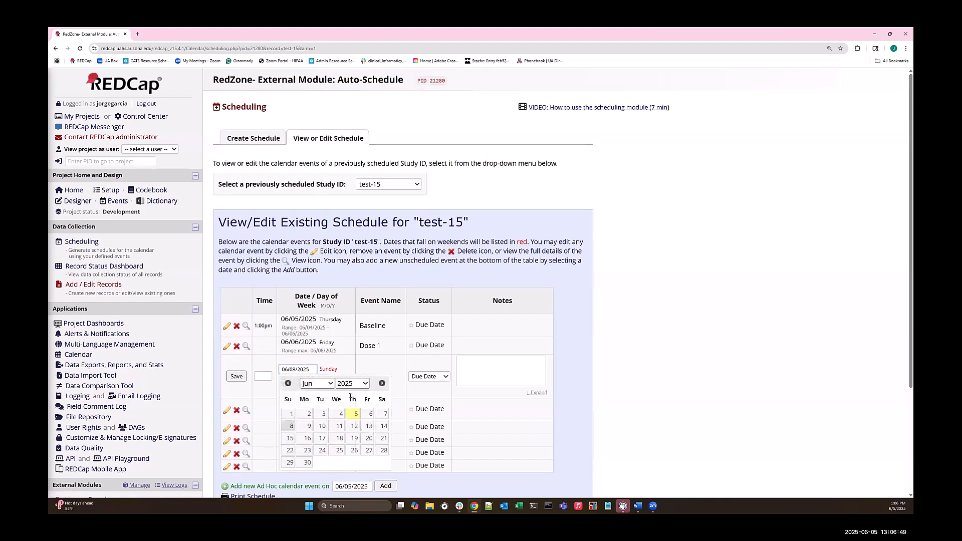
pyautogui.click(308, 426)
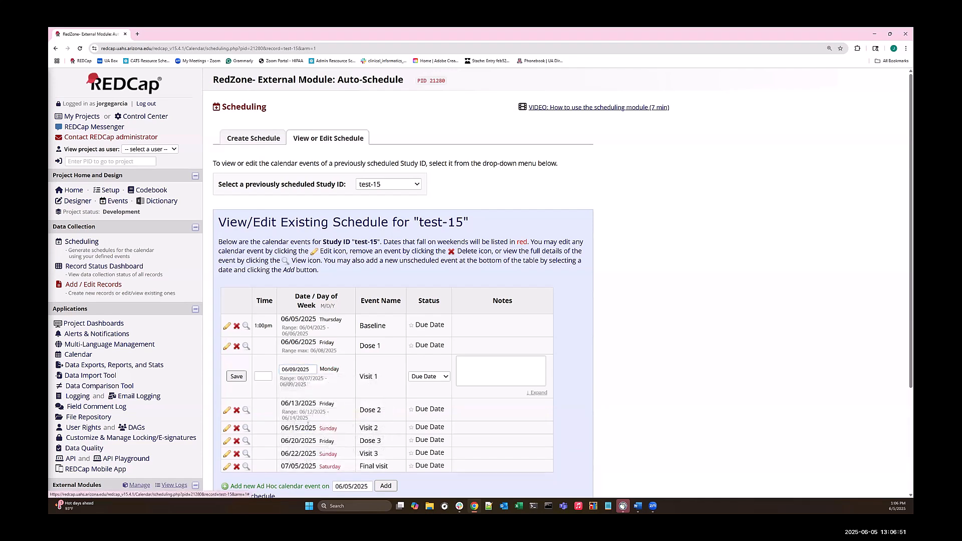
pyautogui.click(263, 375)
pyautogui.moveTo(306, 429); pyautogui.dragTo(299, 429)
pyautogui.click(349, 449)
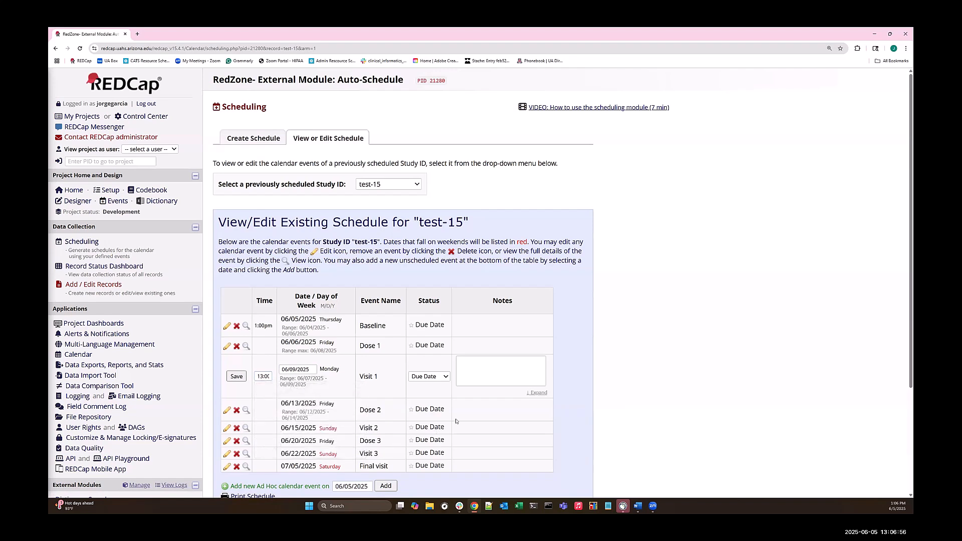
# Add the note "test" and the status Scheduled to Visit 1, and save it with all following event dates adjusted
pyautogui.click(490, 371)
pyautogui.write('tes')
pyautogui.click(434, 375)
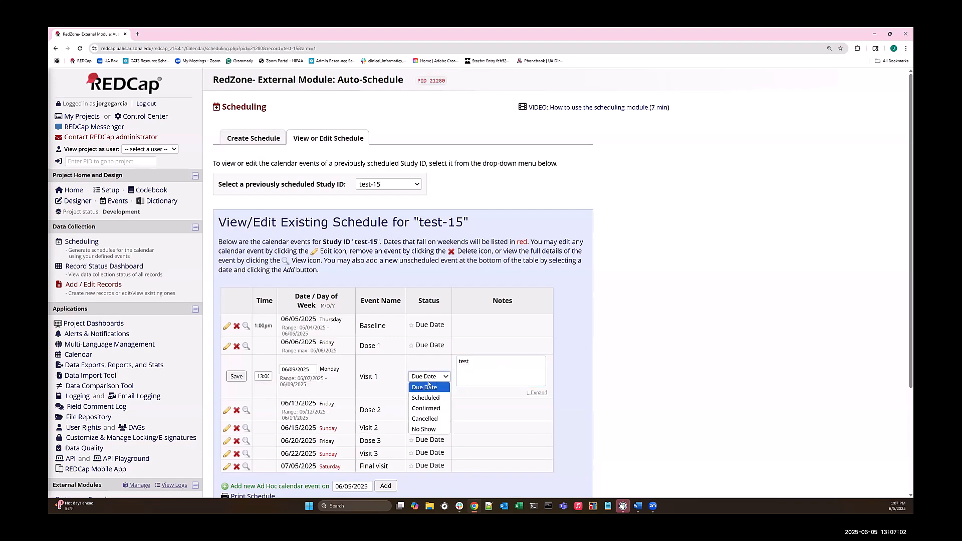
pyautogui.click(426, 397)
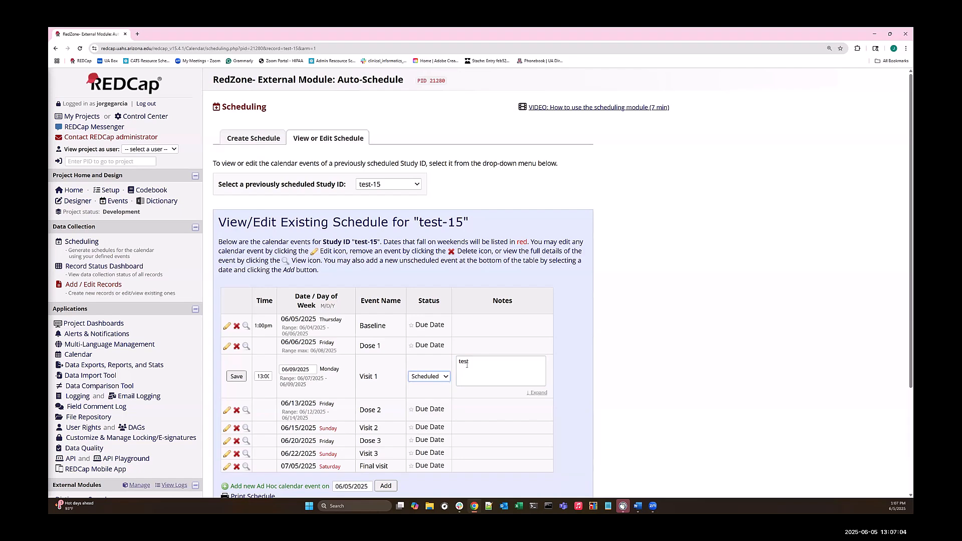
pyautogui.click(237, 376)
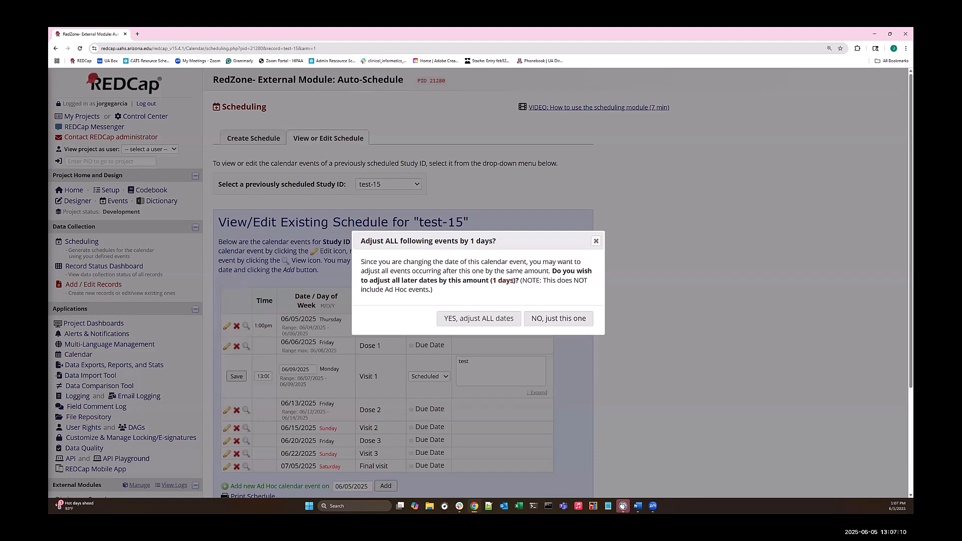
pyautogui.click(491, 318)
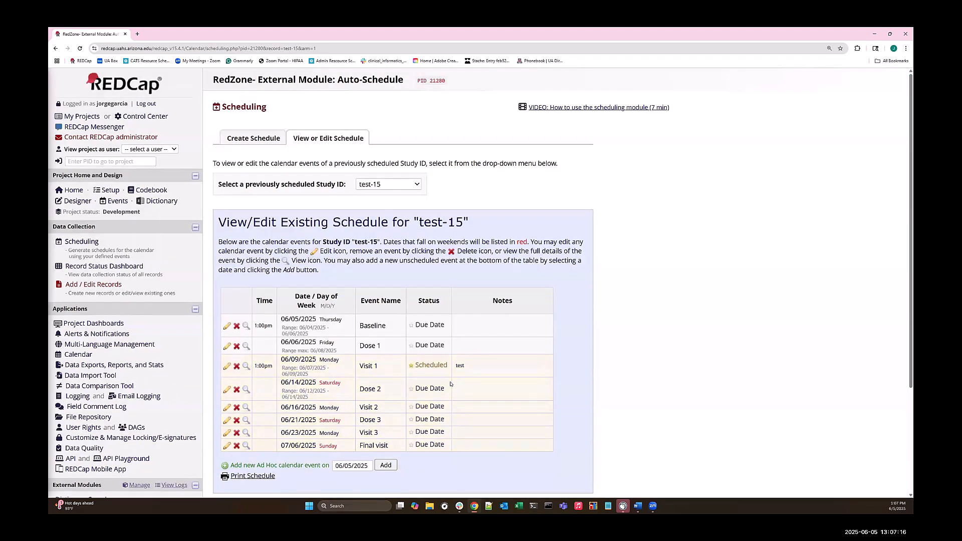
pyautogui.scroll(-2, 327, 279)
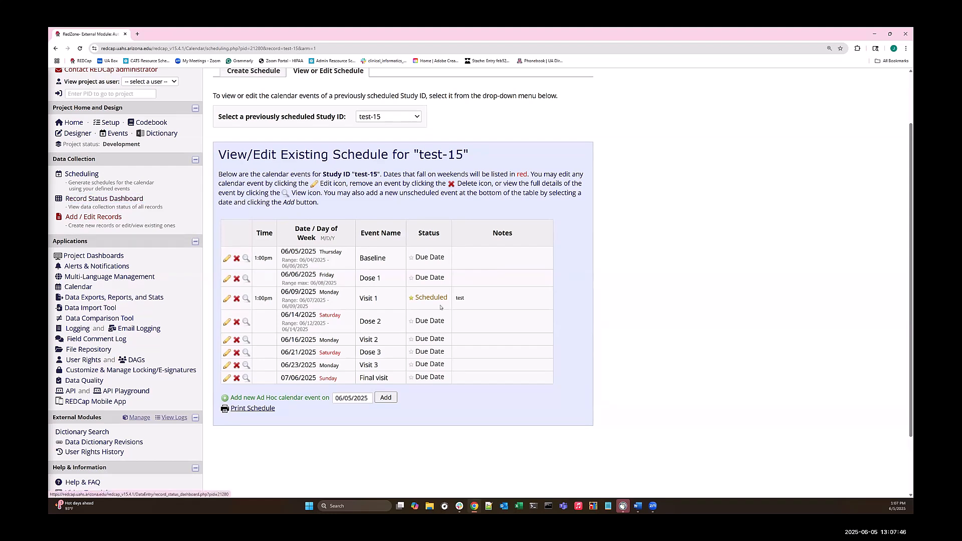
# View the existing schedule of Study ID test-13, and return to the schedule of test-15
pyautogui.click(133, 197)
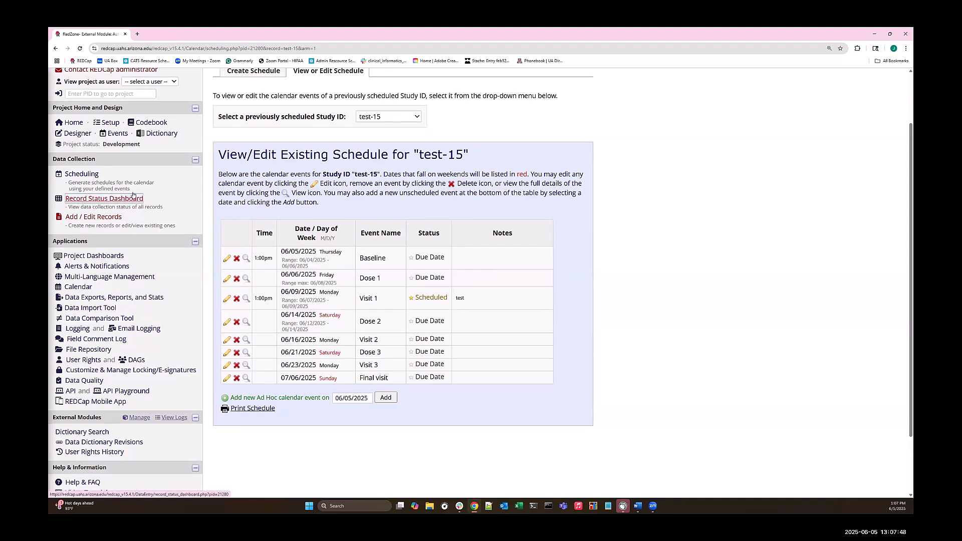
pyautogui.scroll(1, 454, 265)
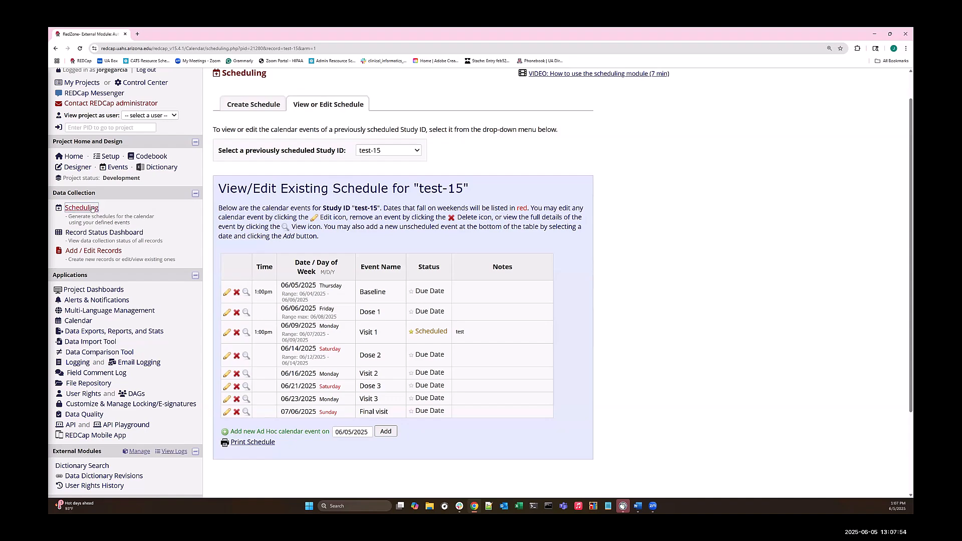
pyautogui.click(404, 150)
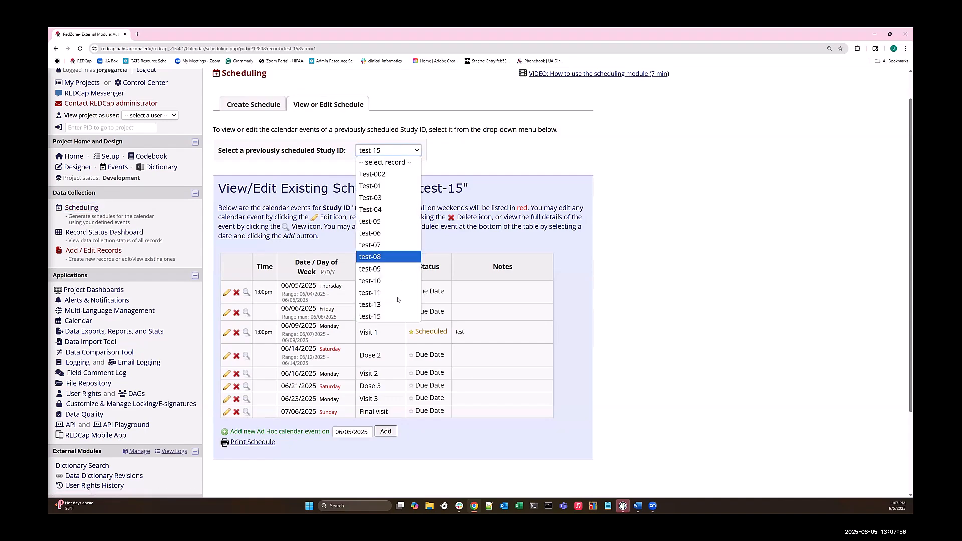
pyautogui.click(387, 305)
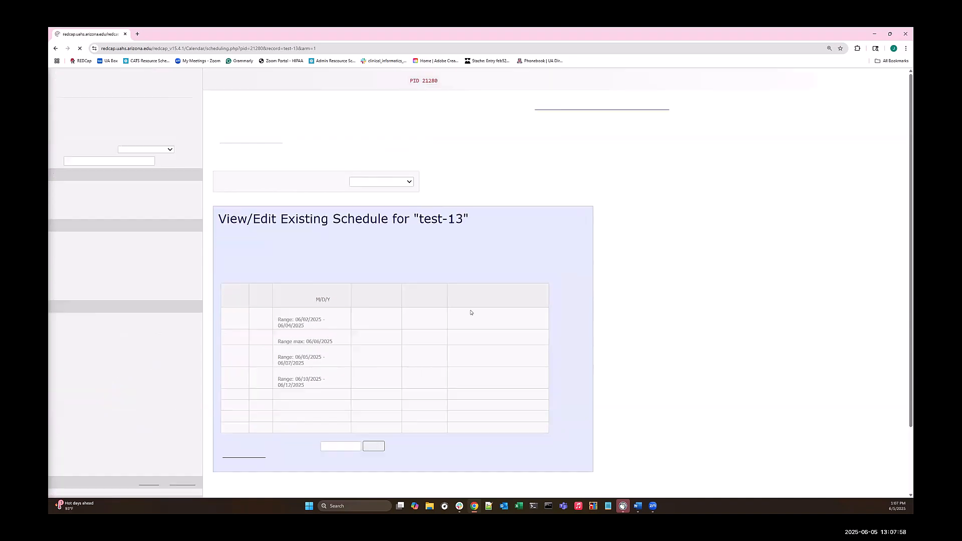
pyautogui.click(389, 184)
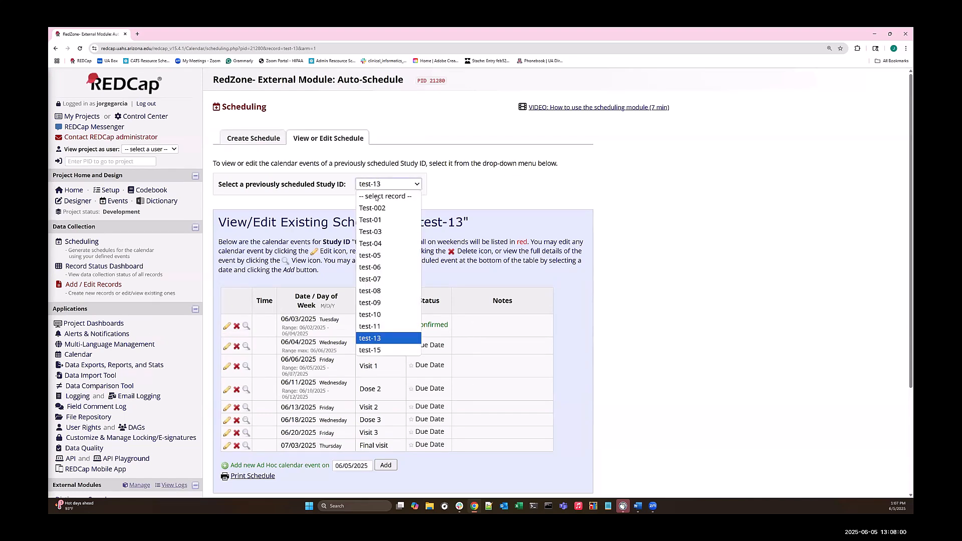
pyautogui.click(373, 350)
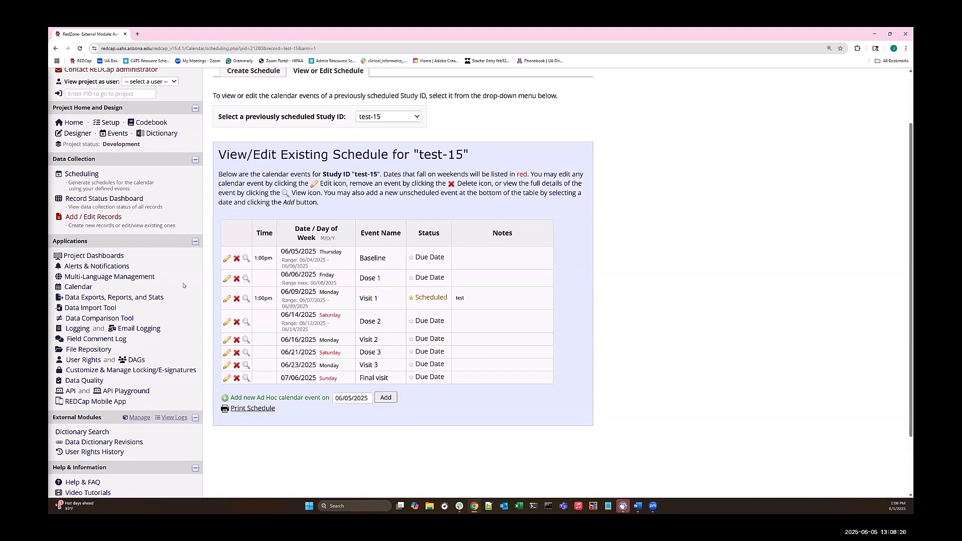
# Open the project calendar in day view and show the events for June 6, 2025
pyautogui.click(80, 287)
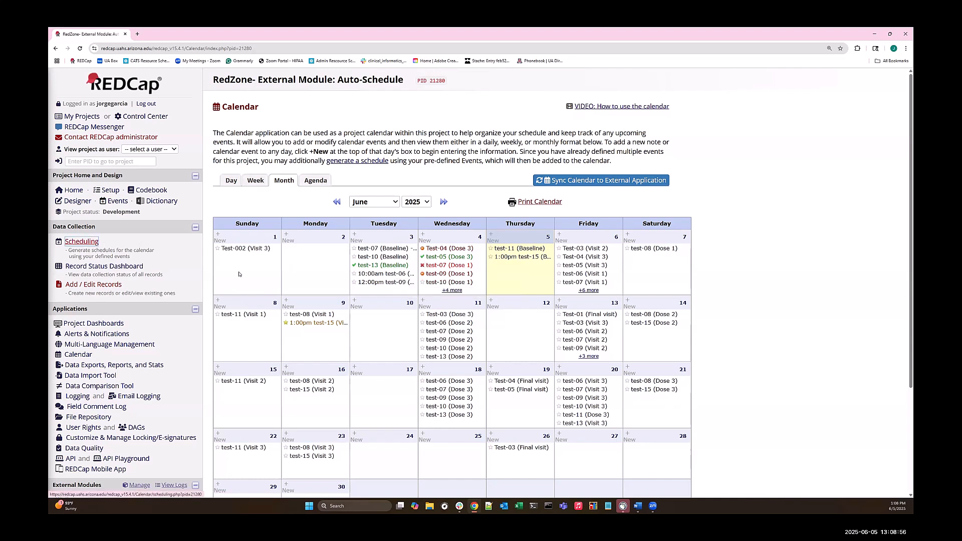
pyautogui.click(236, 181)
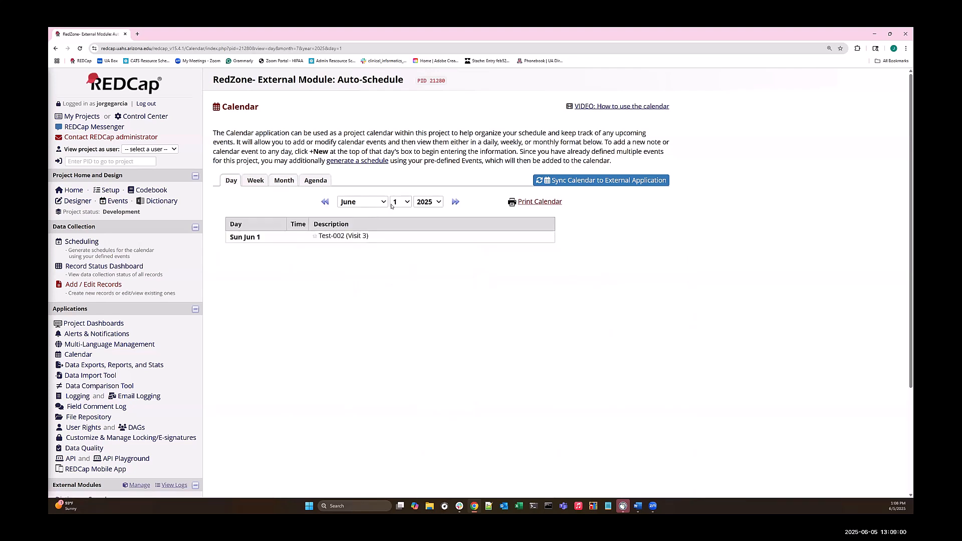
pyautogui.click(373, 204)
pyautogui.click(398, 203)
pyautogui.click(398, 203)
pyautogui.click(396, 273)
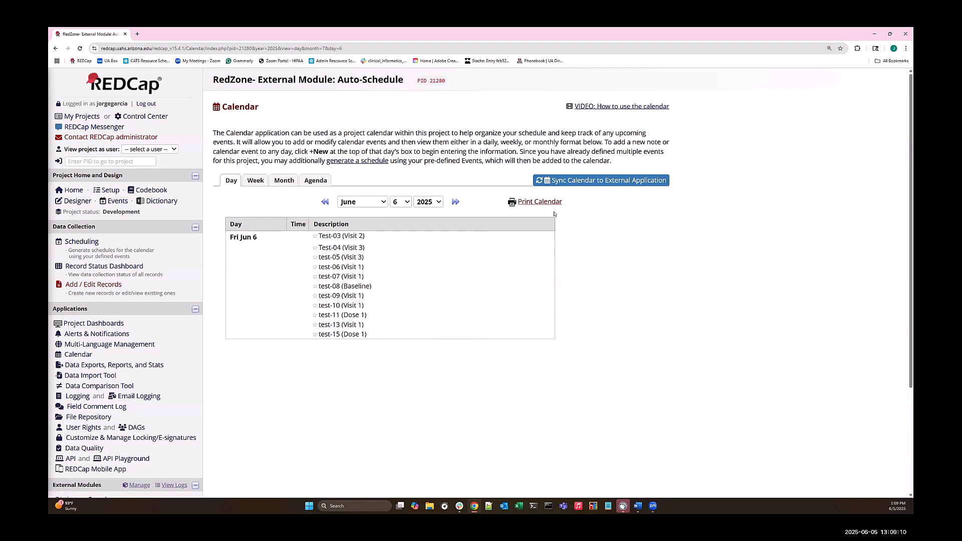
# View the June 2025 calendar events by week and by month
pyautogui.click(258, 180)
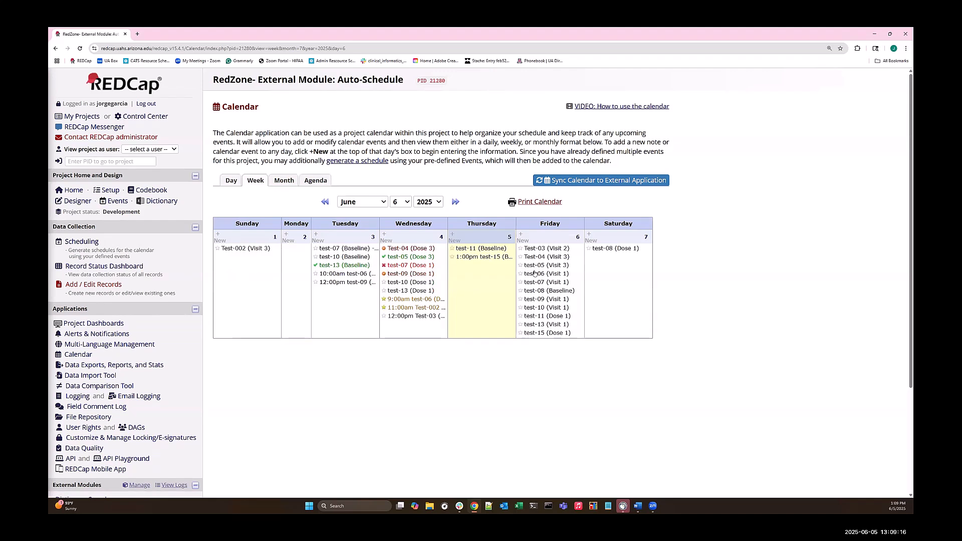
pyautogui.click(272, 182)
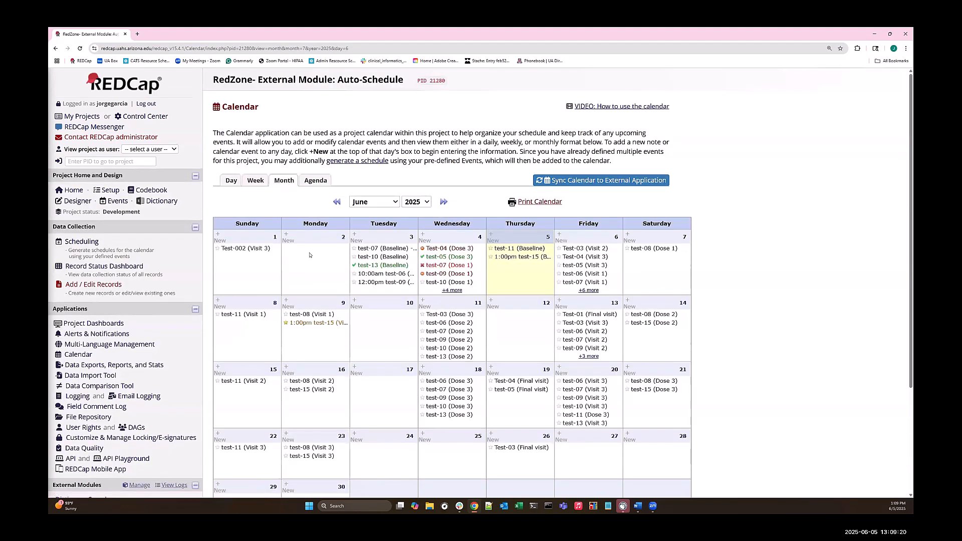
pyautogui.scroll(-1, 233, 282)
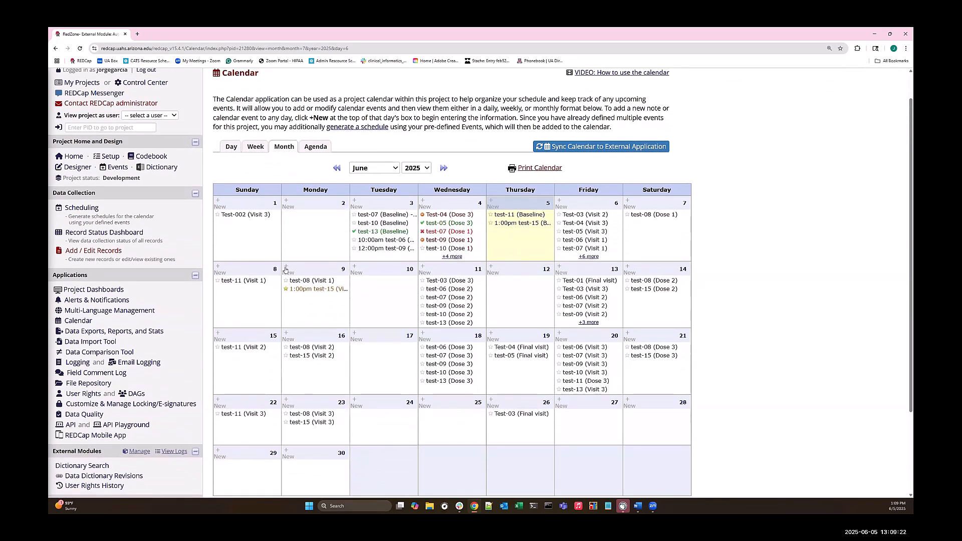
# Examine the June 2025 events in agenda view, including their times, statuses and notes
pyautogui.click(316, 147)
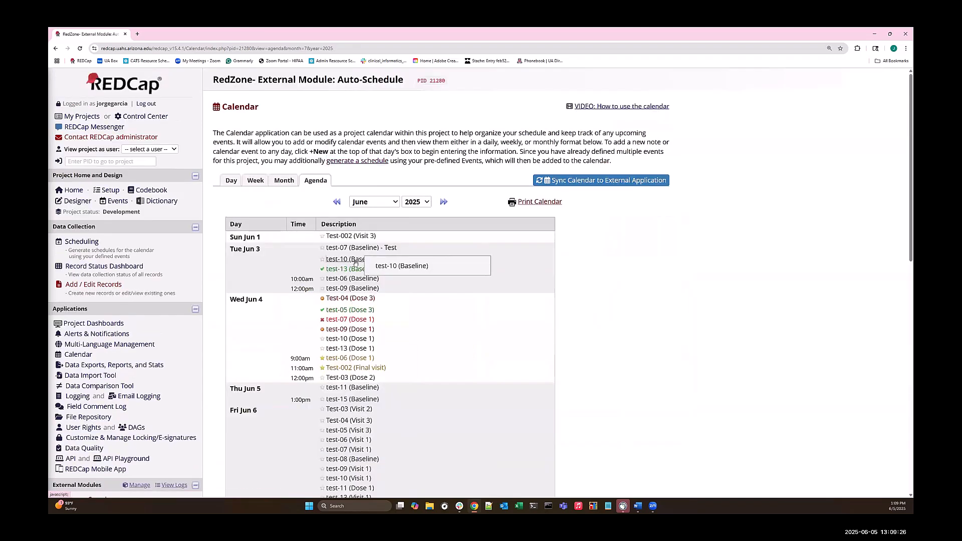
pyautogui.scroll(-1, 347, 258)
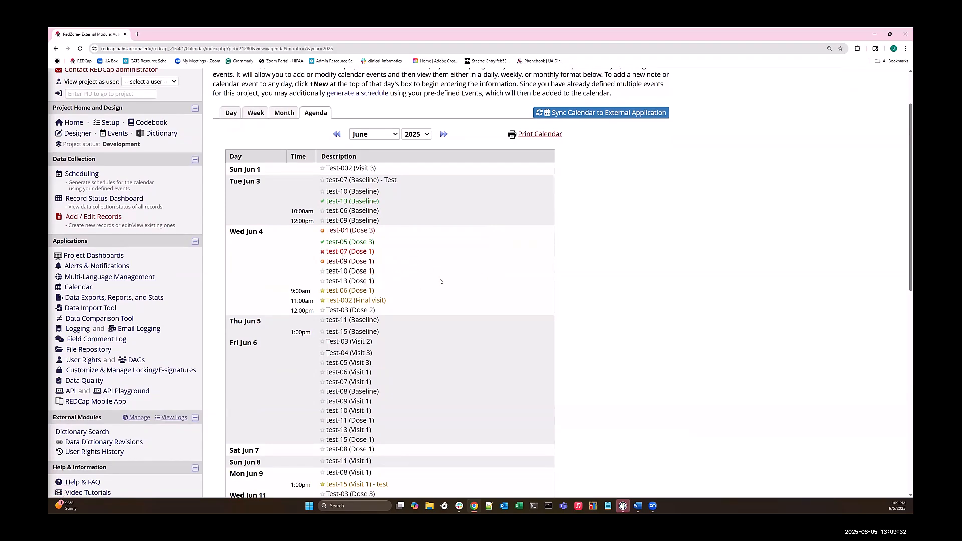
pyautogui.scroll(-1, 425, 140)
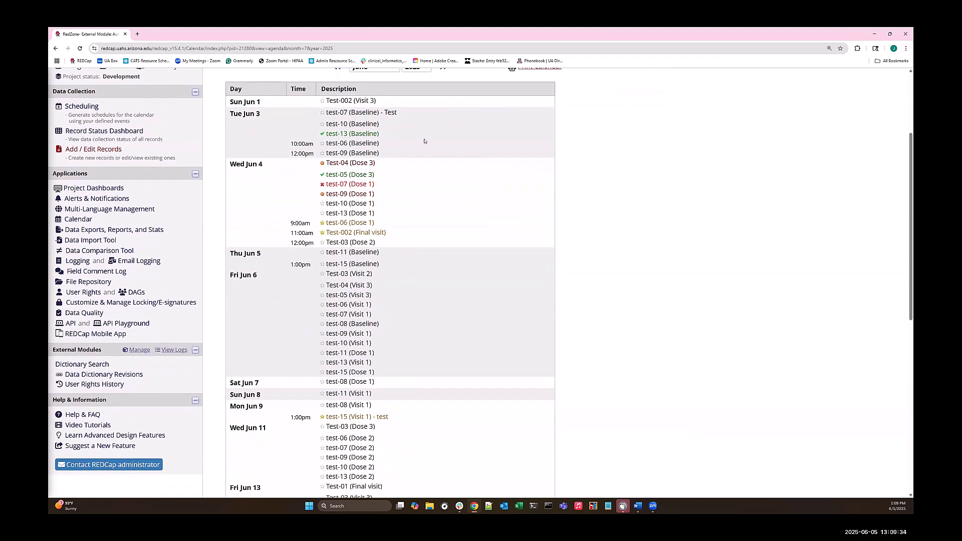
pyautogui.scroll(1, 395, 125)
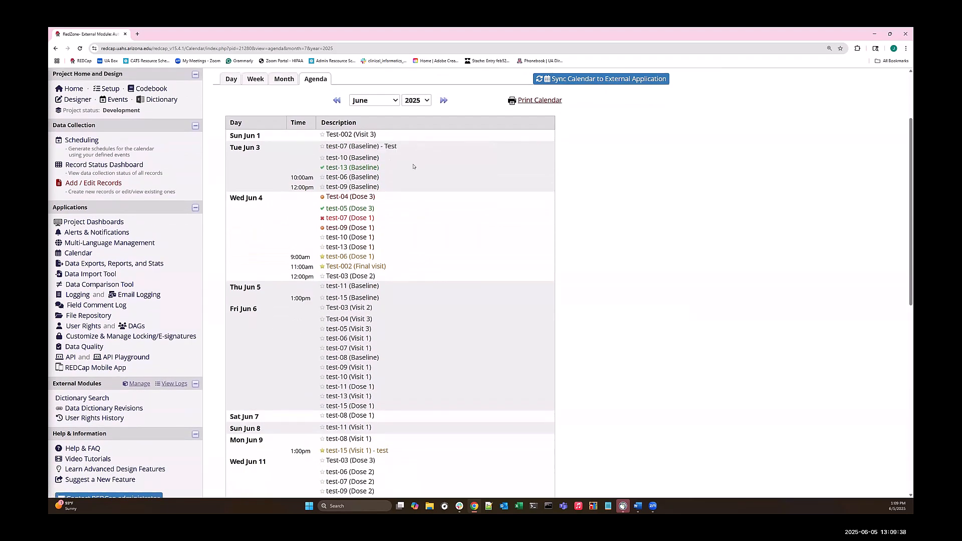
pyautogui.scroll(-2, 368, 329)
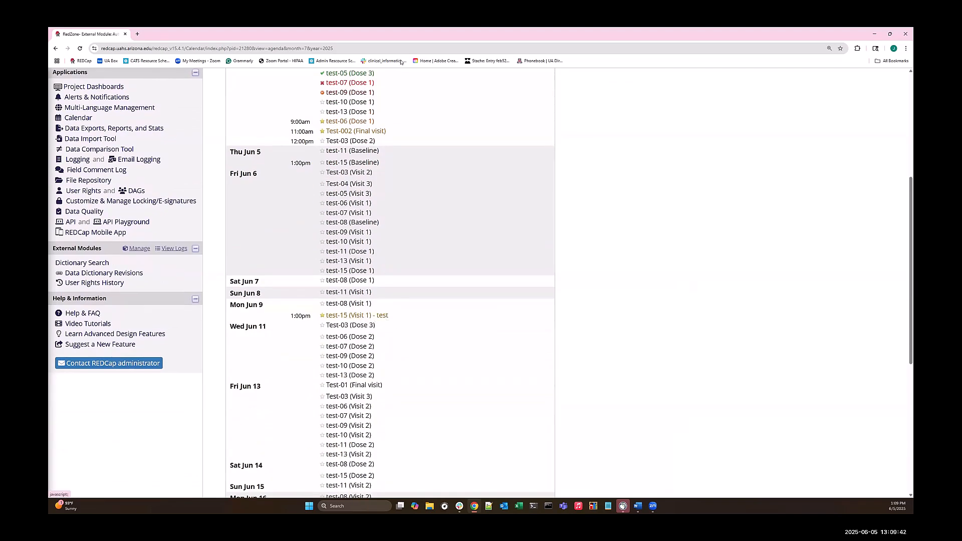
pyautogui.scroll(-2, 403, 236)
pyautogui.scroll(4, 396, 295)
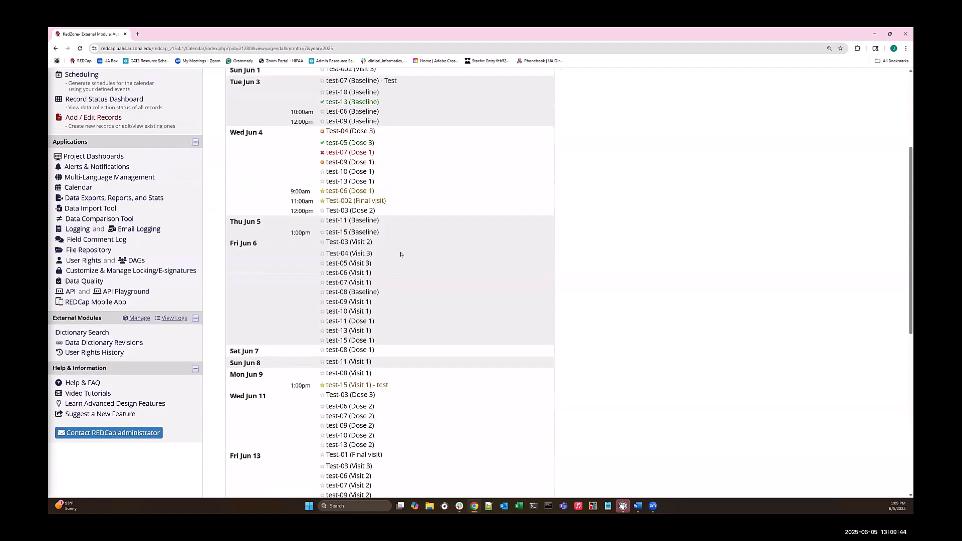
pyautogui.scroll(2, 380, 178)
# Open the Test-04 Dose 3 event on June 4 from the month view and reposition its window over the calendar
pyautogui.click(284, 146)
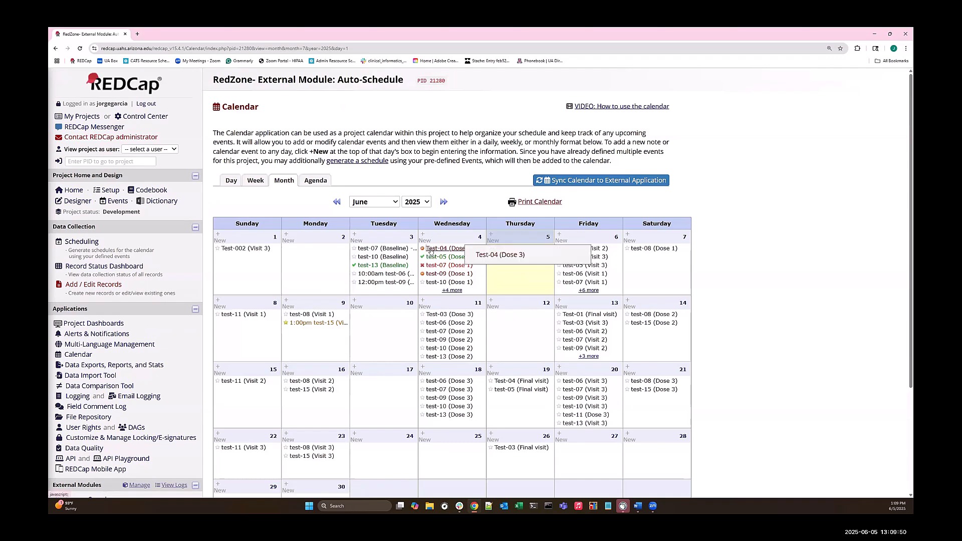
pyautogui.click(431, 249)
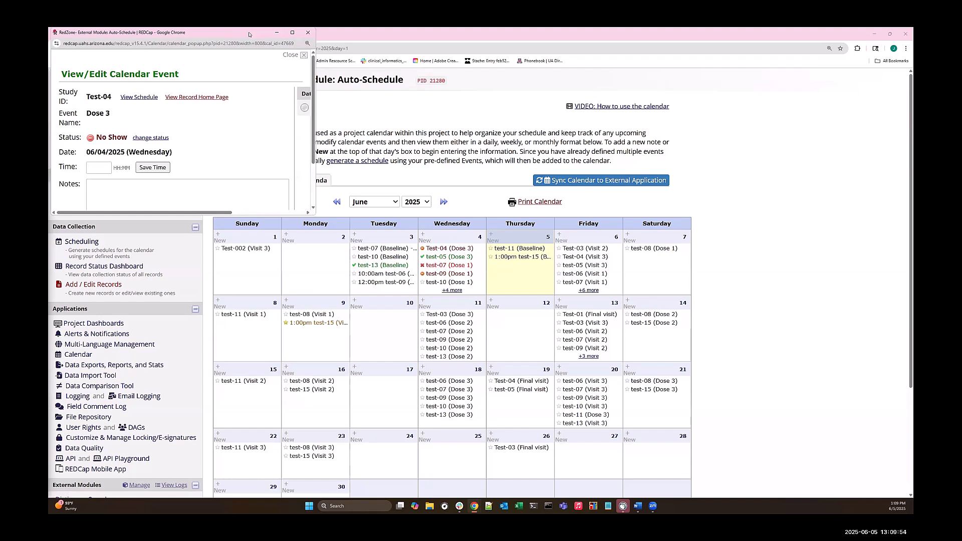
pyautogui.moveTo(249, 34); pyautogui.dragTo(350, 180)
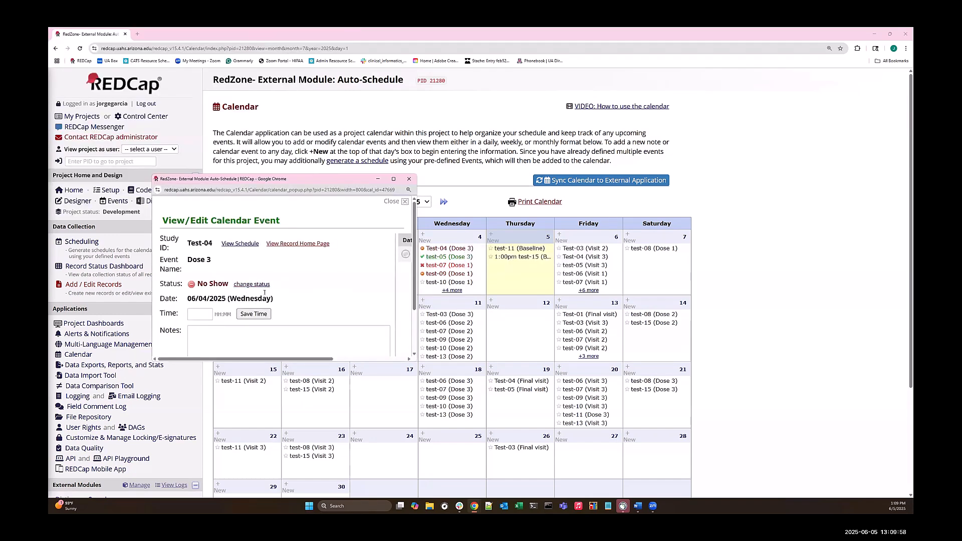
# Change the status of the Test-04 Dose 3 event to Confirmed and save it
pyautogui.click(251, 285)
pyautogui.click(212, 285)
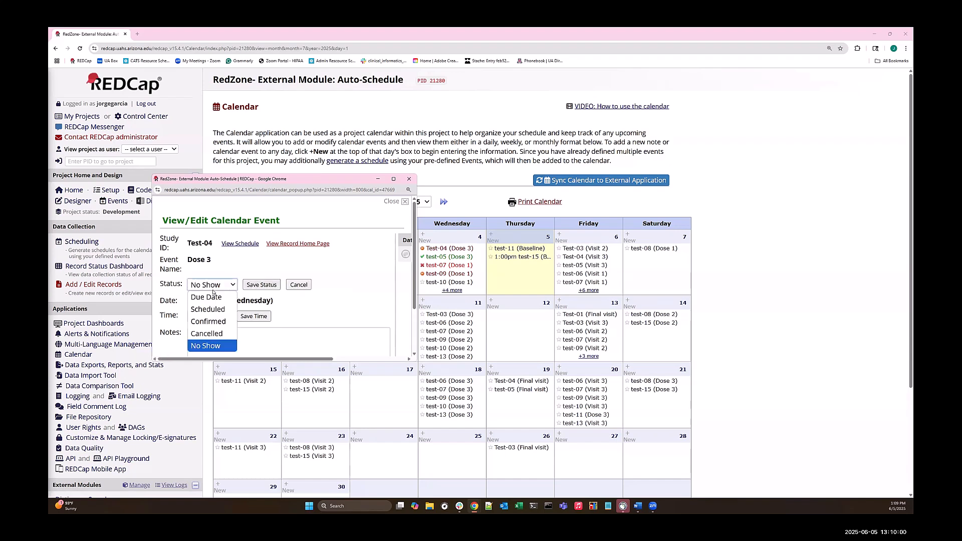
pyautogui.click(206, 309)
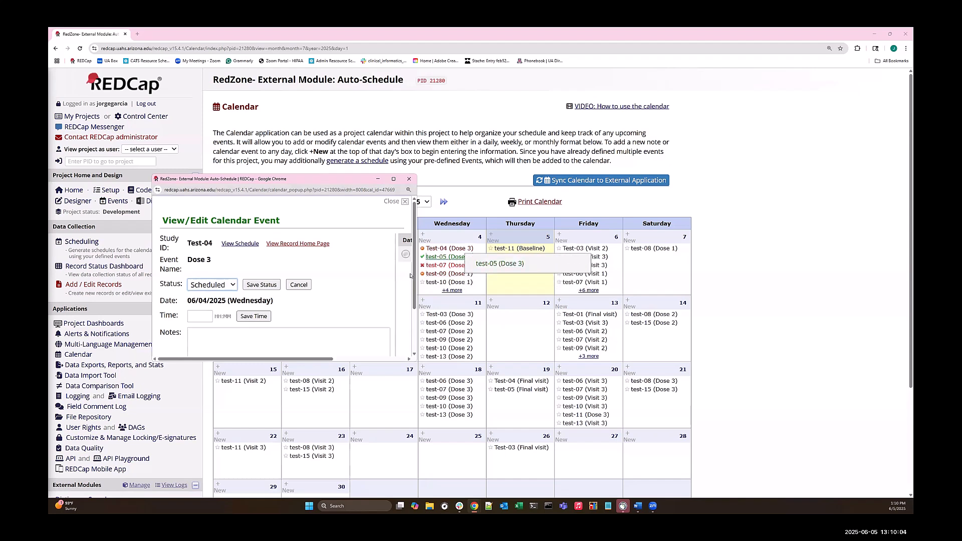
pyautogui.click(223, 285)
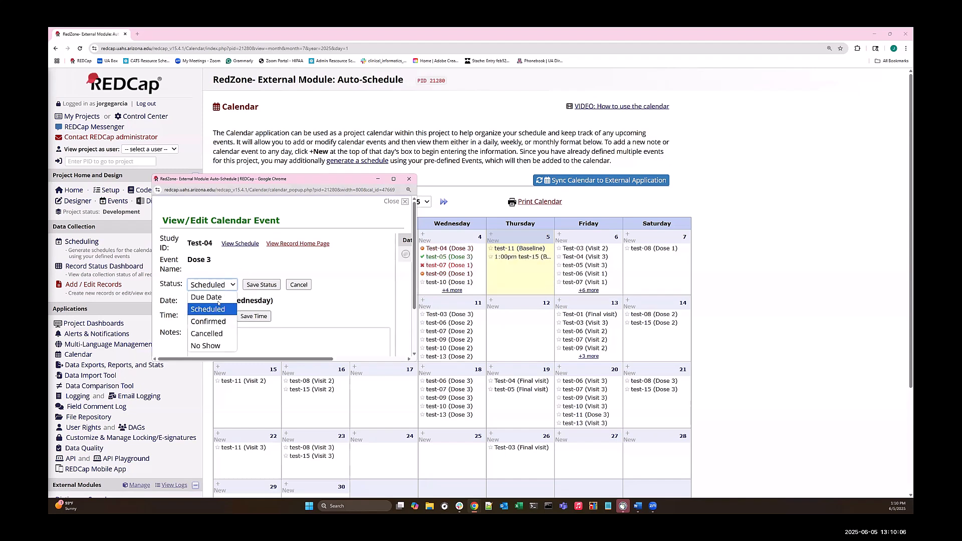
pyautogui.click(217, 323)
pyautogui.click(273, 285)
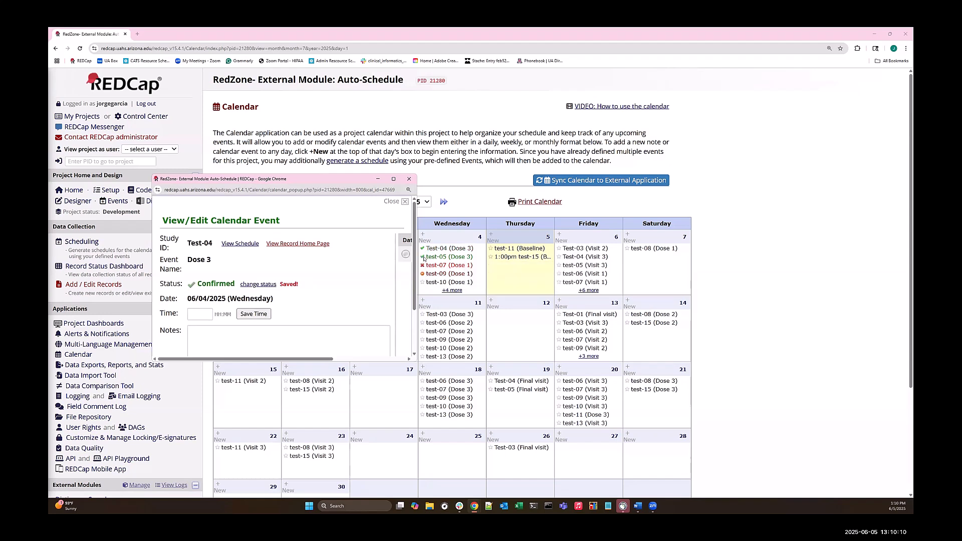
# Change the status of the Test-04 Dose 3 event to Cancelled and save it
pyautogui.click(259, 284)
pyautogui.click(212, 284)
pyautogui.click(212, 333)
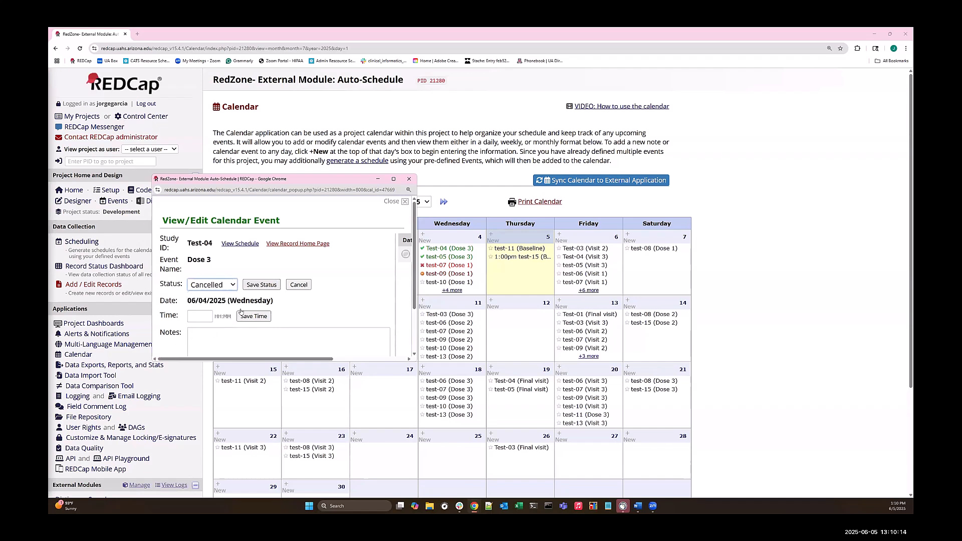
pyautogui.click(261, 285)
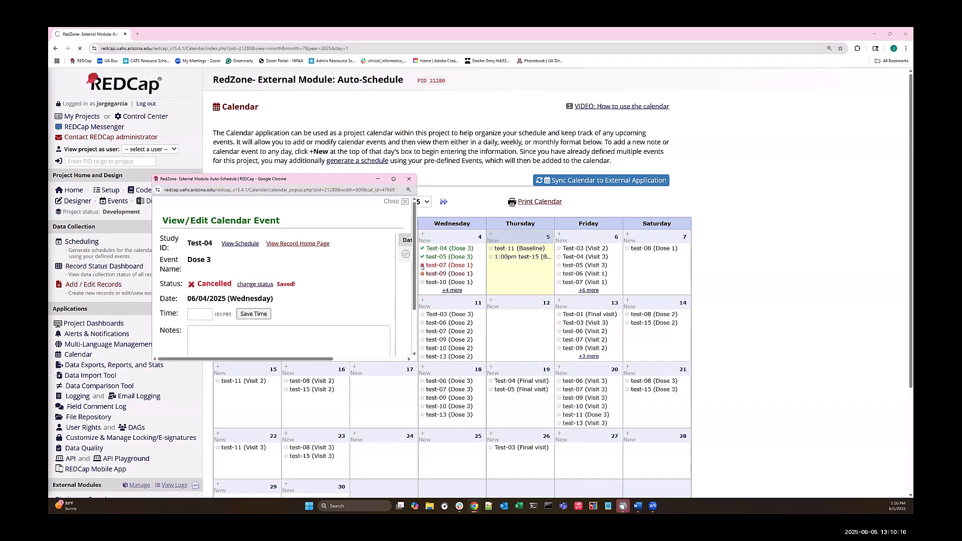
# Set the status of the Test-04 Dose 3 event to No Show and save it
pyautogui.click(255, 285)
pyautogui.click(226, 285)
pyautogui.click(211, 346)
pyautogui.click(261, 285)
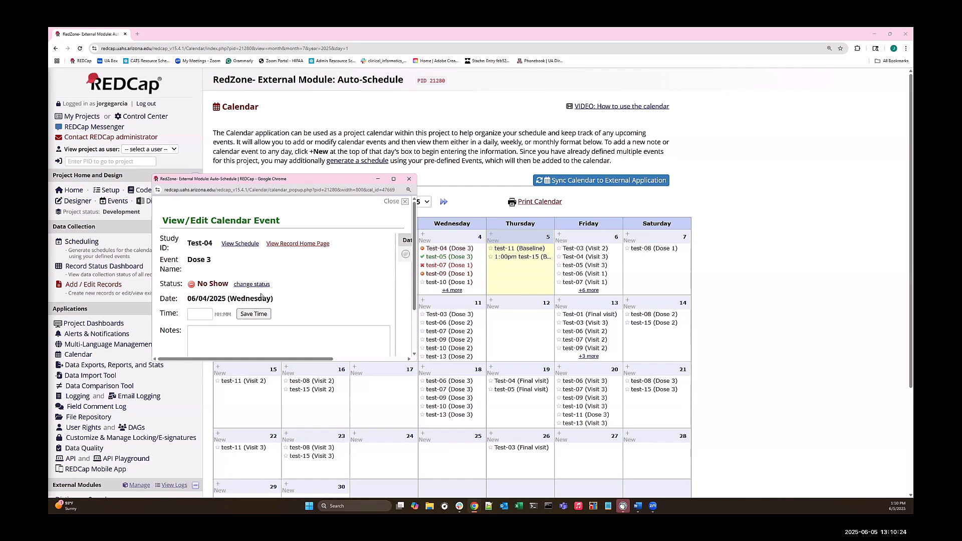
# Review the status options available for the Test-04 Dose 3 event, and close the event without saving
pyautogui.click(248, 284)
pyautogui.click(218, 285)
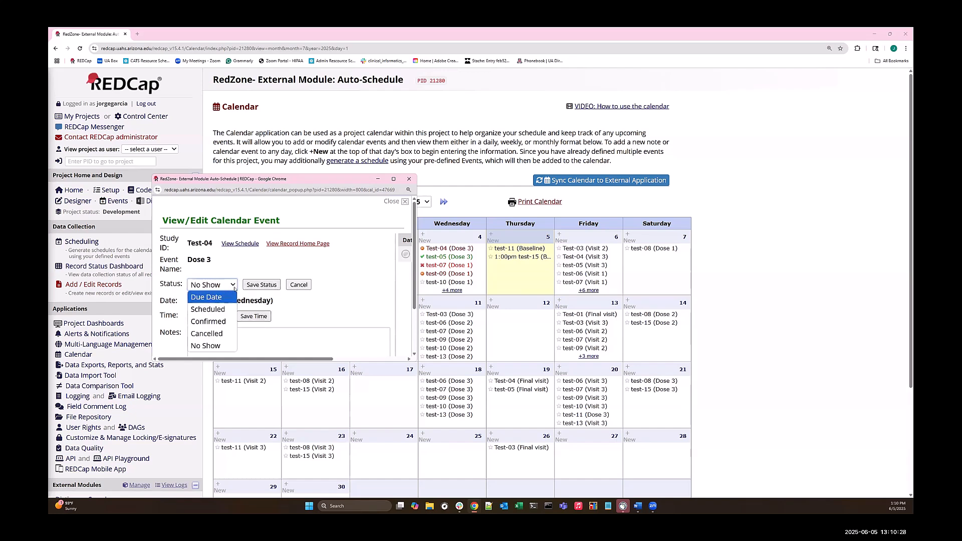
pyautogui.click(405, 201)
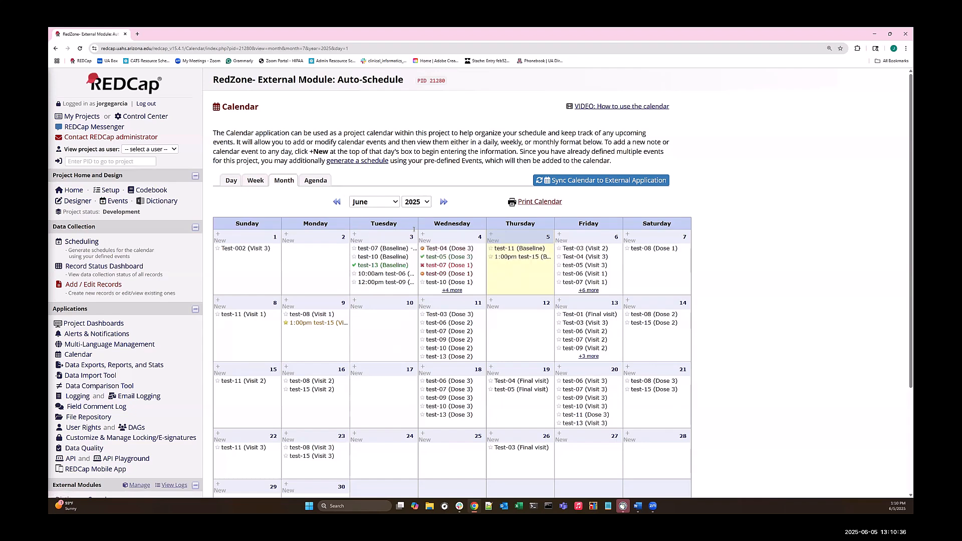
# Open the Test-03 Visit 2 event on June 6 in a maximized window, and check its status options without changing them
pyautogui.click(577, 250)
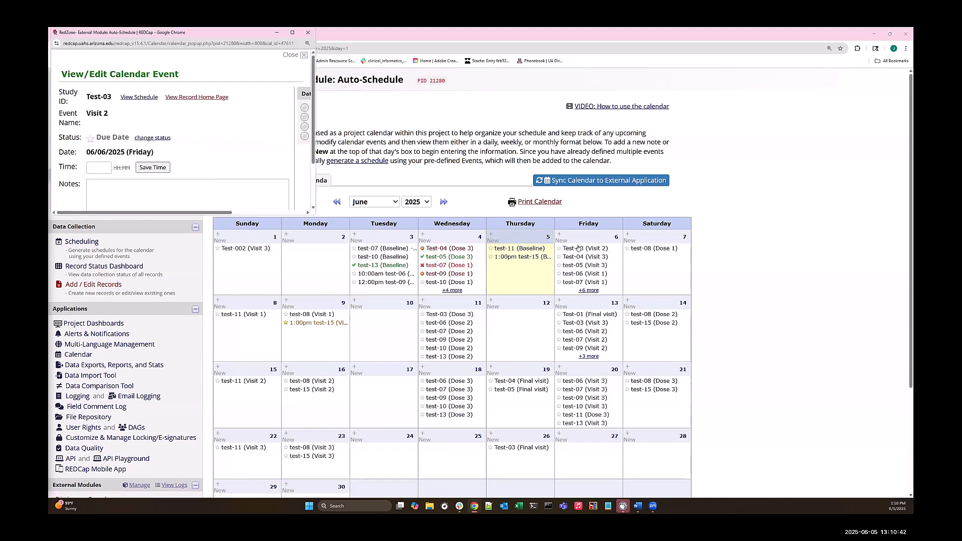
pyautogui.click(292, 32)
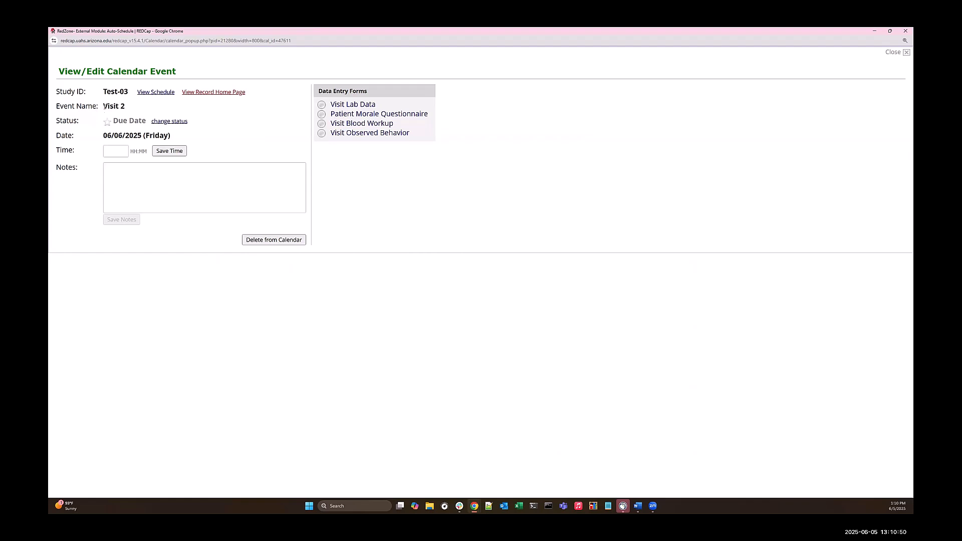
pyautogui.click(161, 121)
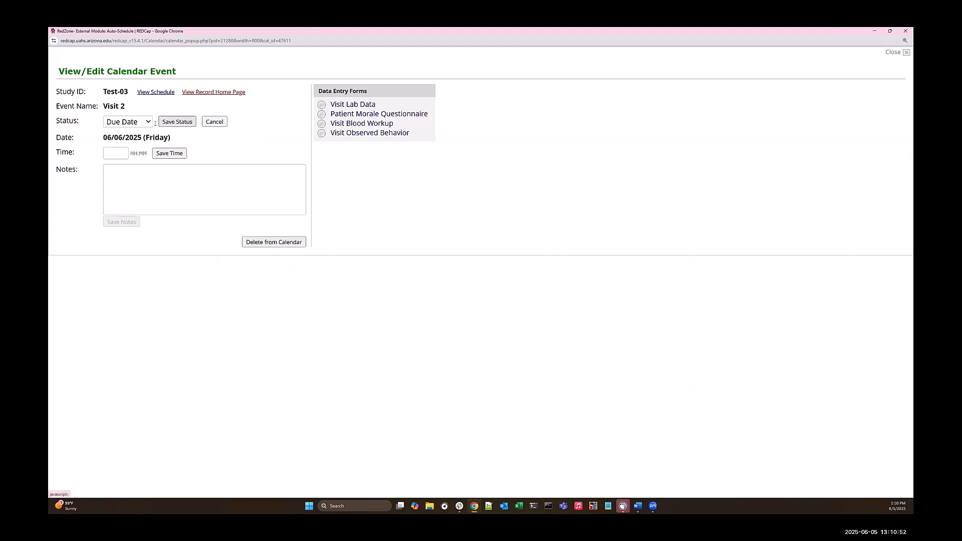
pyautogui.click(127, 125)
pyautogui.click(129, 124)
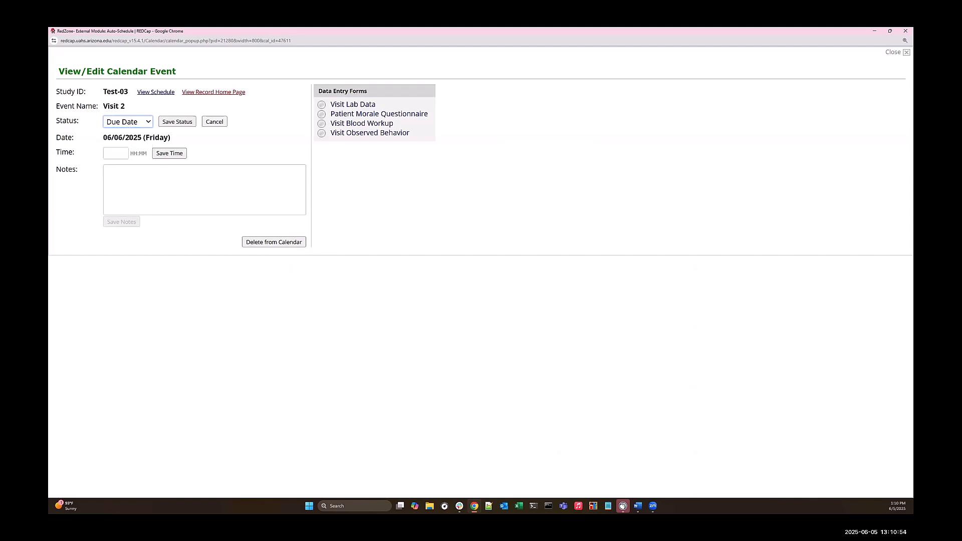
pyautogui.click(213, 122)
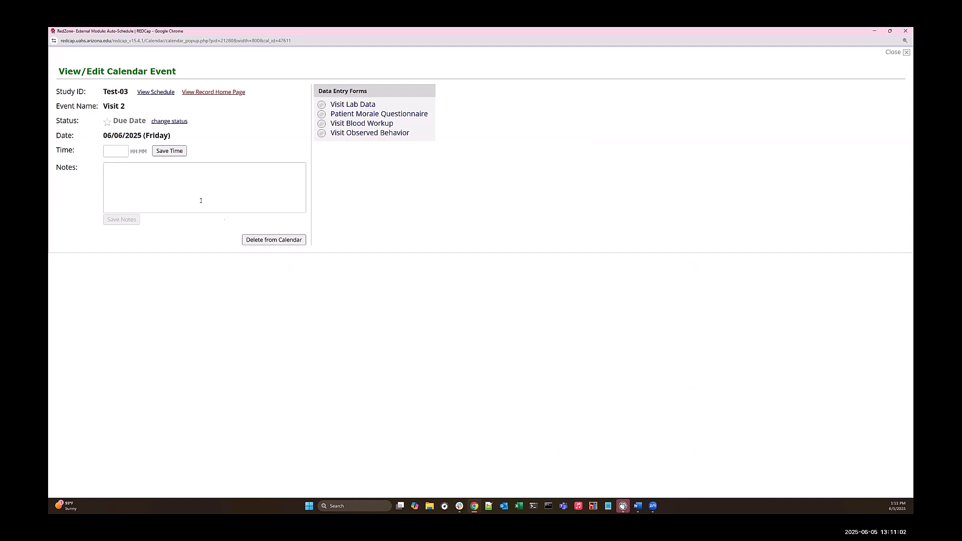
# Check the time picker of the Test-03 Visit 2 event without setting a time, and open the event's Visit Lab Data form
pyautogui.click(117, 150)
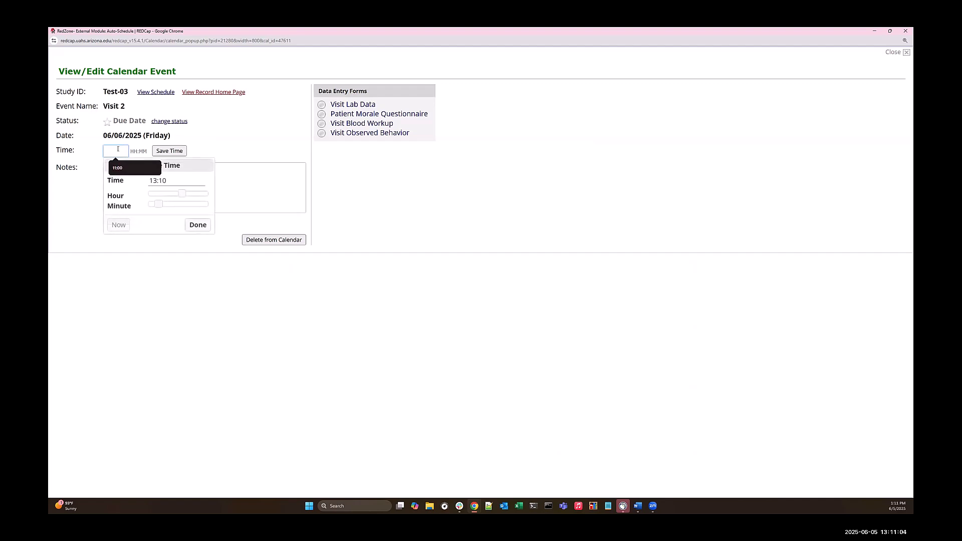
pyautogui.click(235, 180)
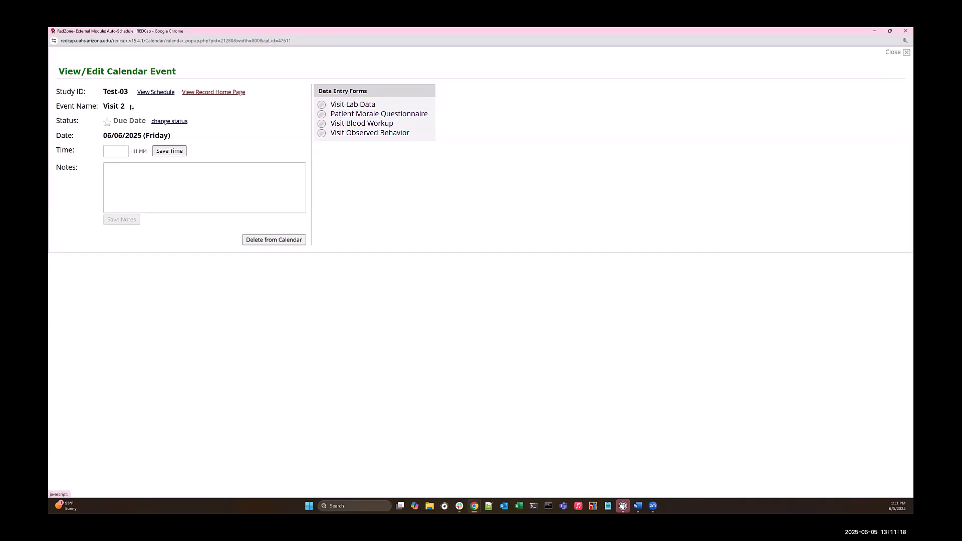
pyautogui.moveTo(129, 107); pyautogui.dragTo(103, 107)
pyautogui.click(350, 107)
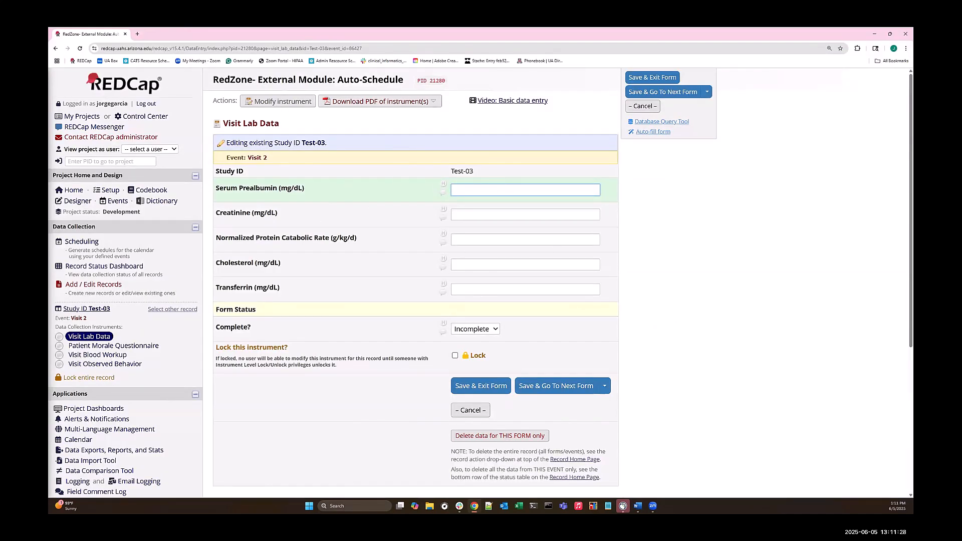
# Review the upcoming calendar events on the project home page, view the test-15 Baseline event in a maximized window, and close it
pyautogui.click(73, 191)
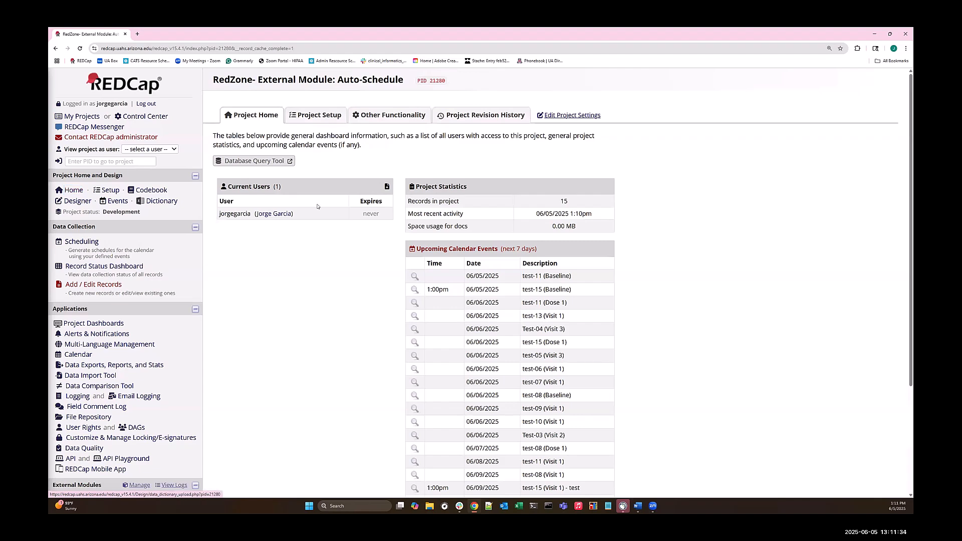
pyautogui.scroll(-2, 451, 160)
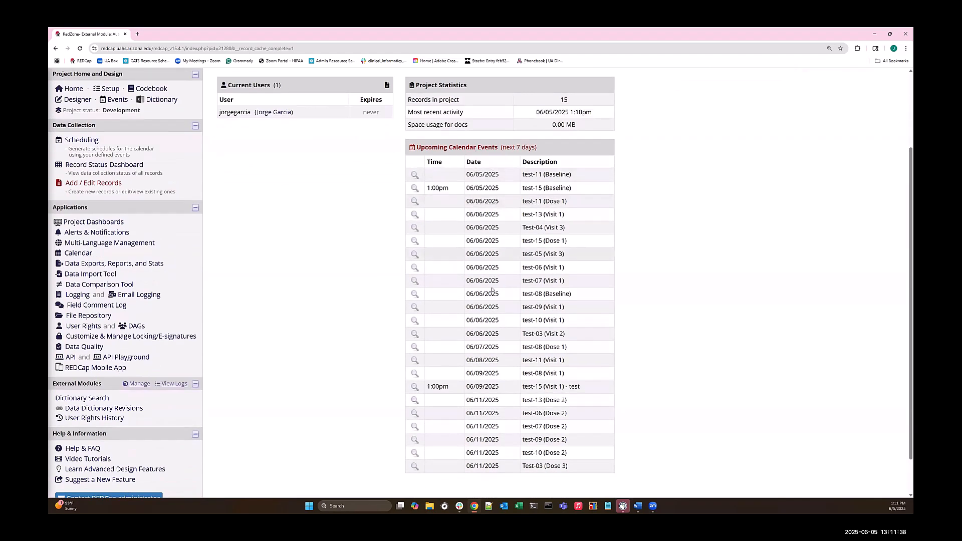
pyautogui.click(414, 189)
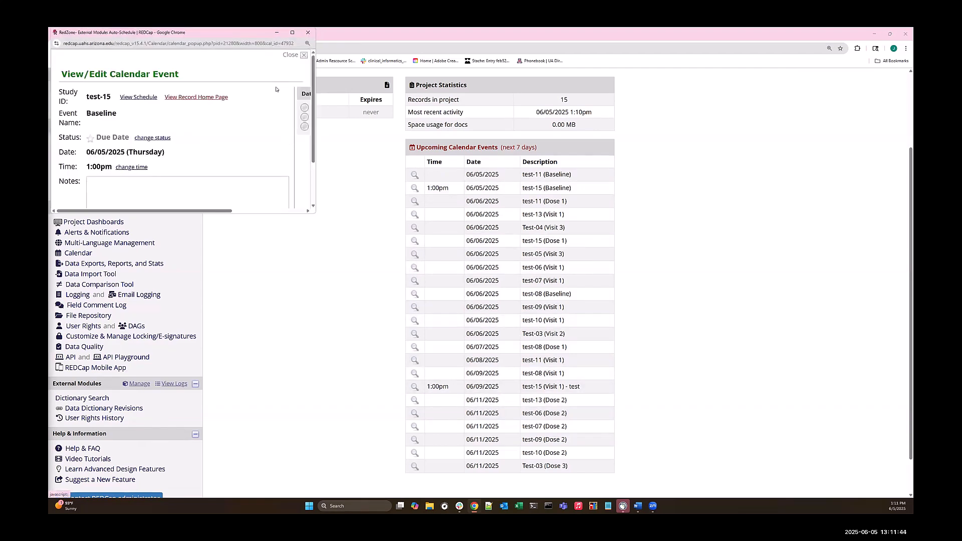
pyautogui.click(293, 32)
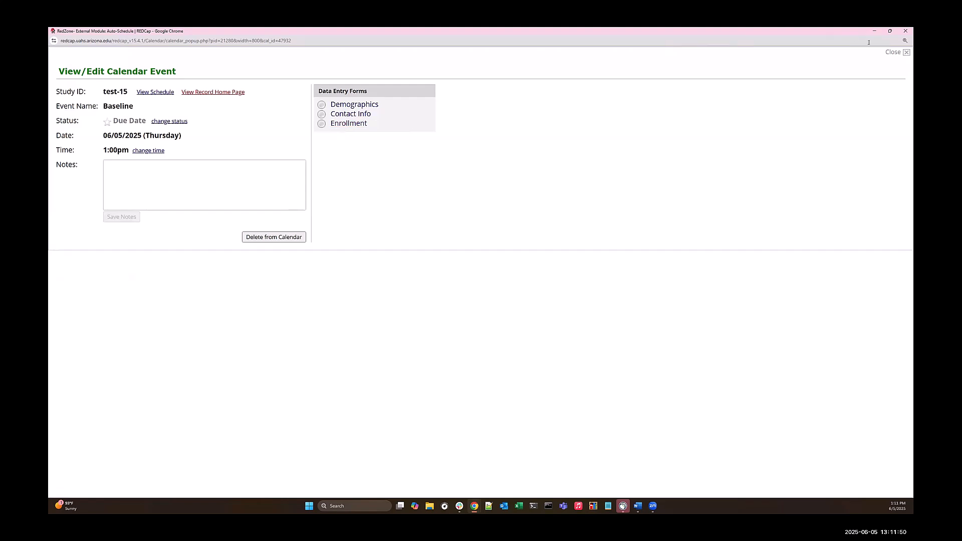
pyautogui.click(897, 52)
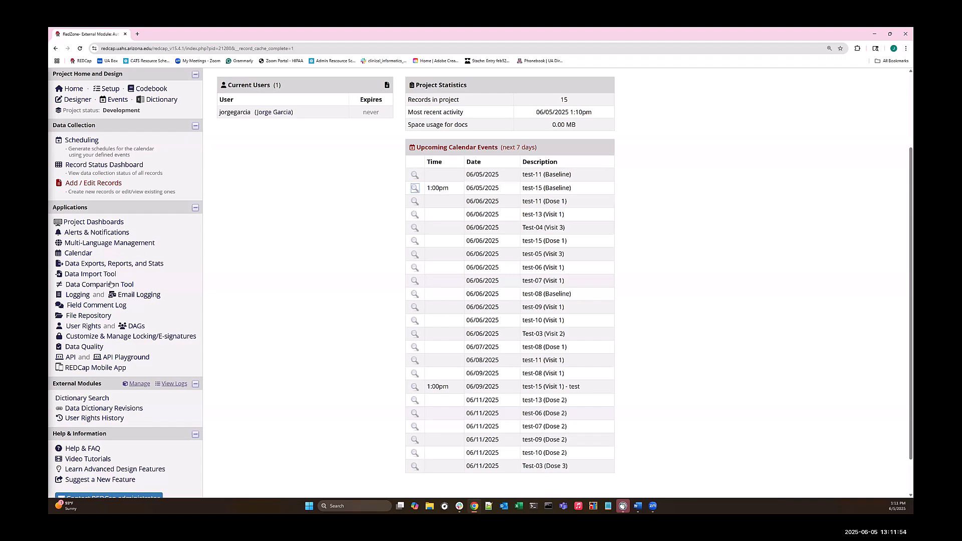
# Review the calendar's options for syncing to an external application, including the supported applications and live feed, and close them
pyautogui.click(80, 254)
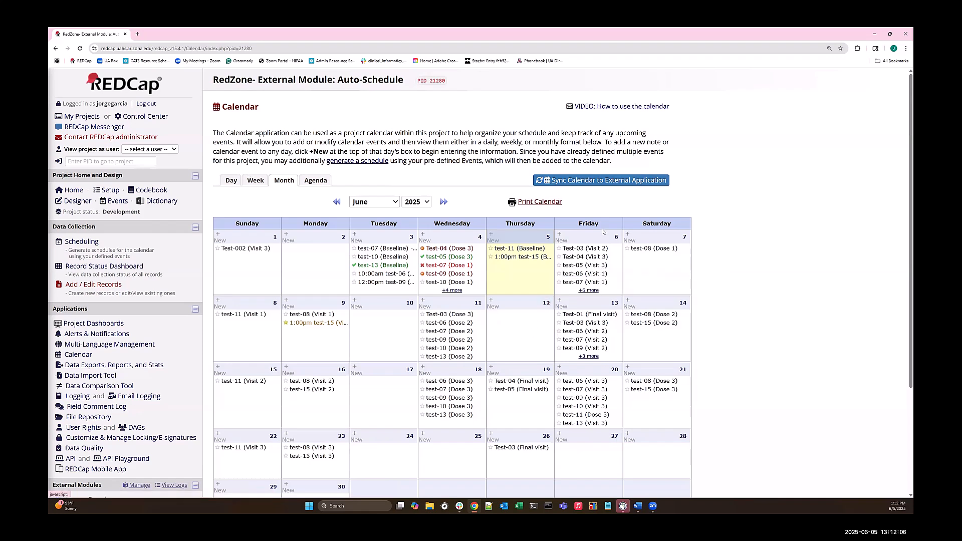
pyautogui.click(585, 182)
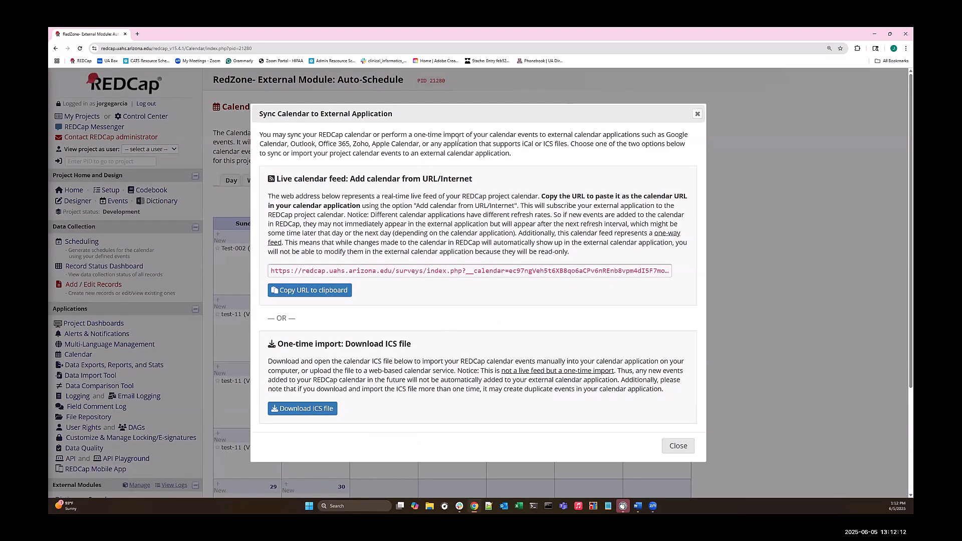
pyautogui.moveTo(664, 135); pyautogui.dragTo(564, 144)
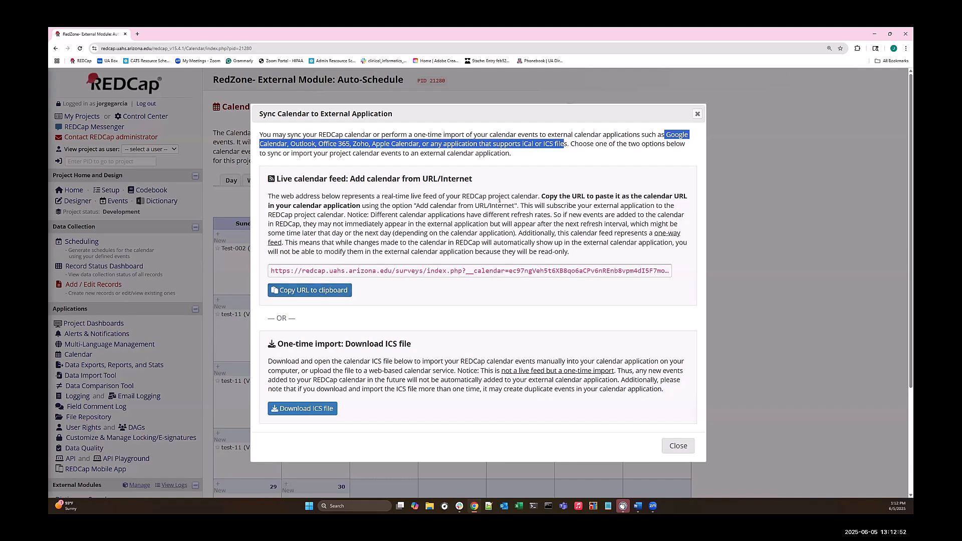
pyautogui.scroll(-1, 332, 329)
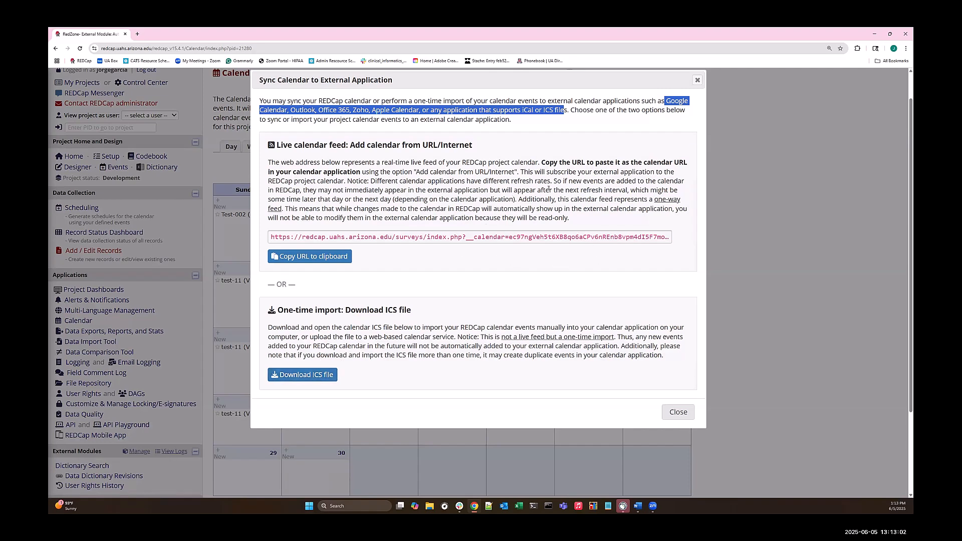
pyautogui.scroll(1, 527, 194)
pyautogui.click(697, 114)
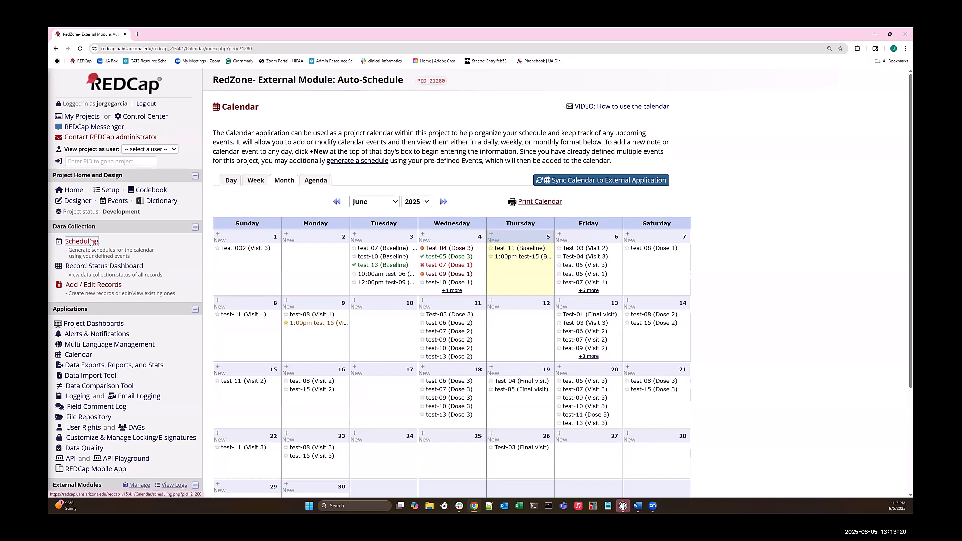
# Review all records in the Record Status Dashboard, and check Scheduling's selection of previously scheduled Study IDs
pyautogui.click(117, 269)
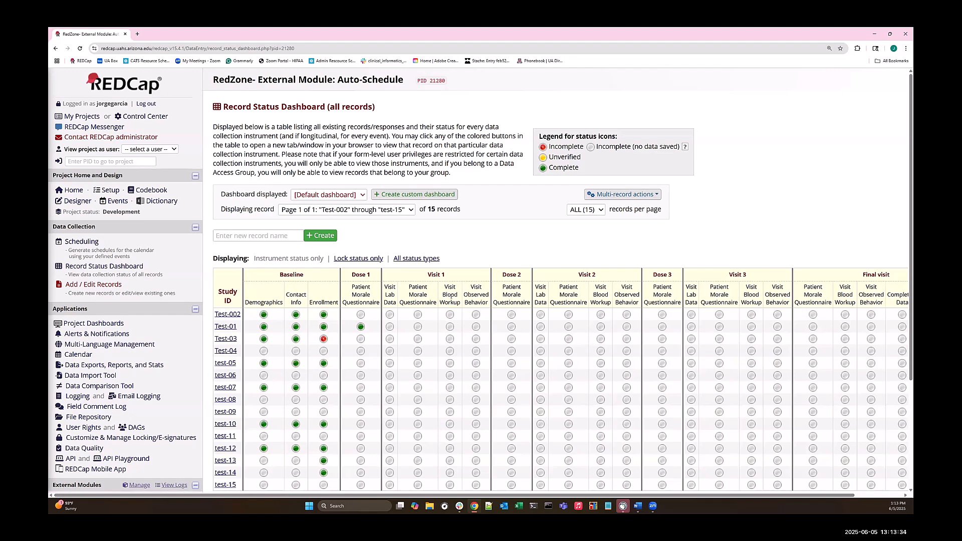
pyautogui.scroll(-2, 418, 251)
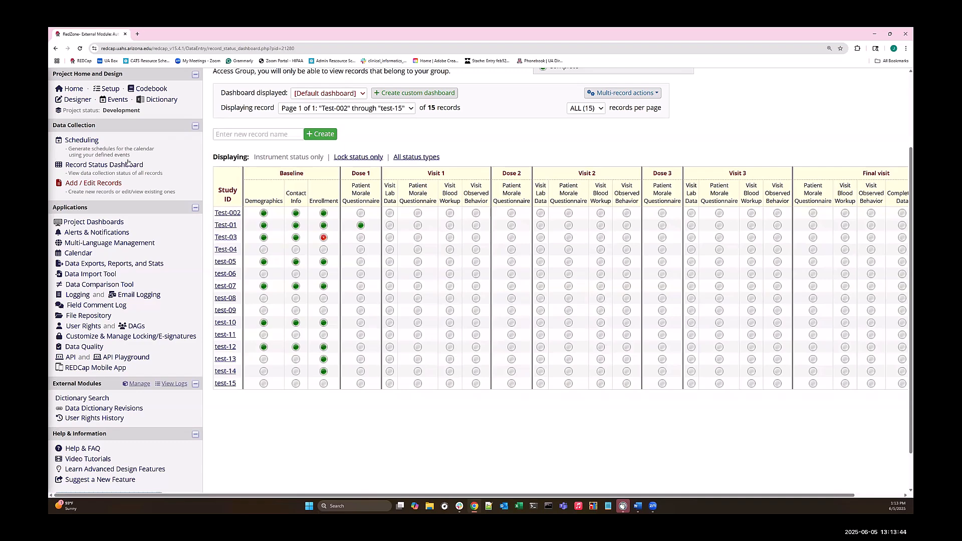
pyautogui.click(90, 141)
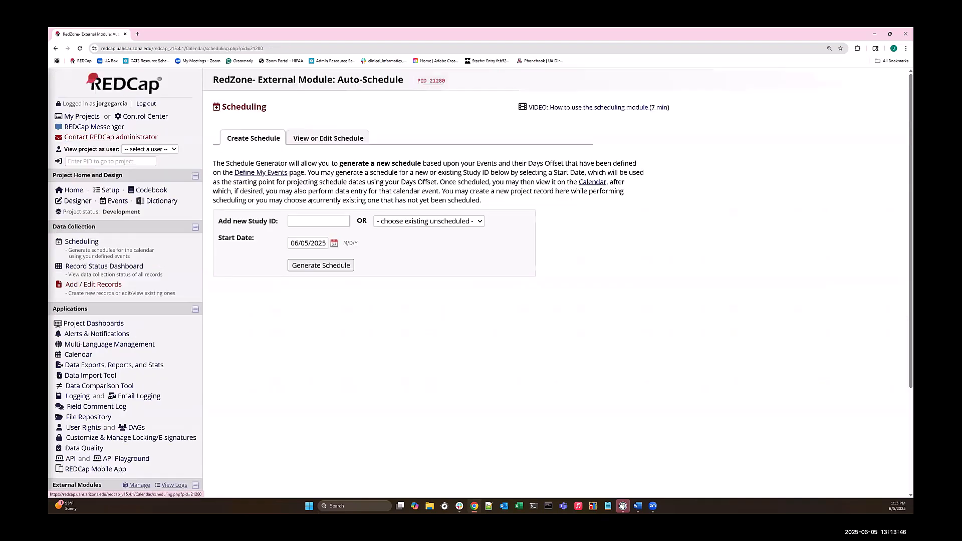
pyautogui.click(313, 140)
pyautogui.click(409, 185)
pyautogui.press('Escape')
pyautogui.click(133, 267)
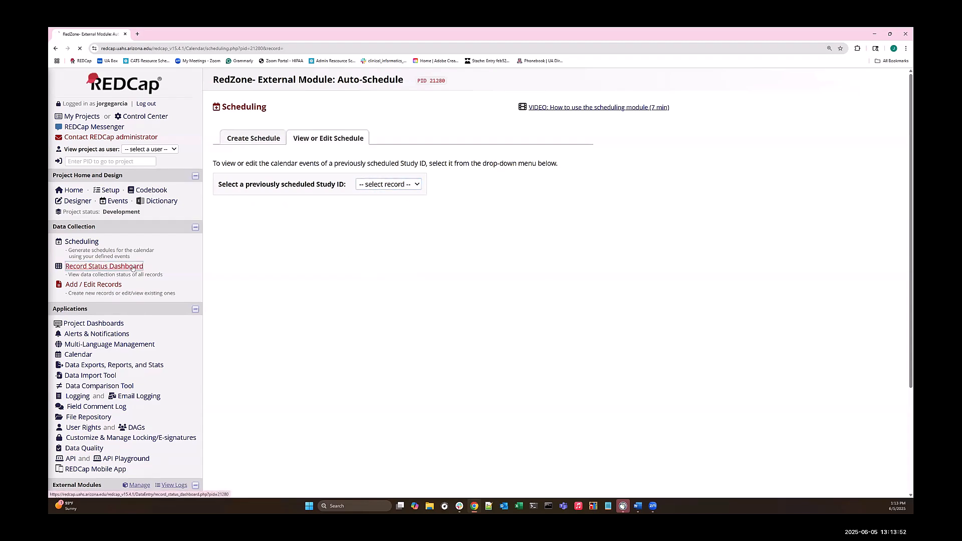
pyautogui.scroll(-2, 293, 303)
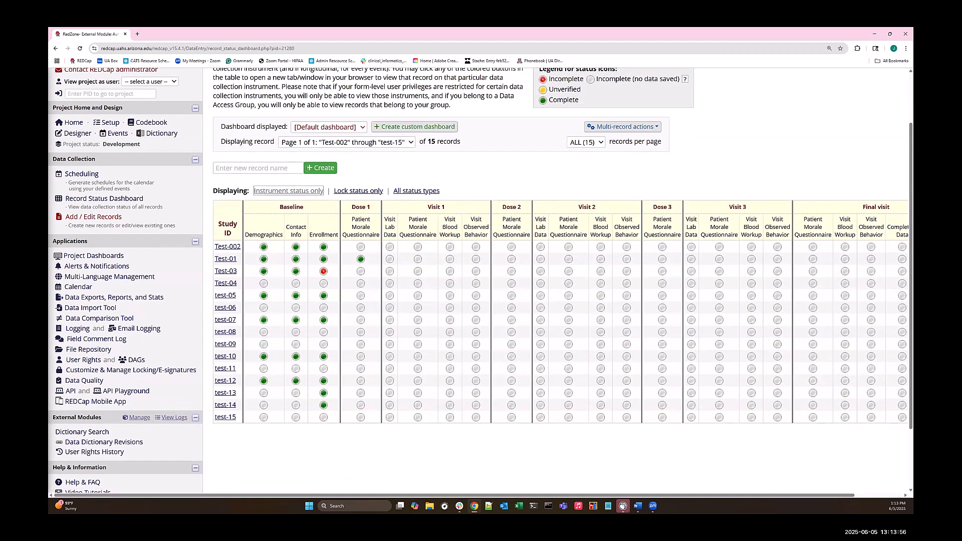
pyautogui.click(267, 167)
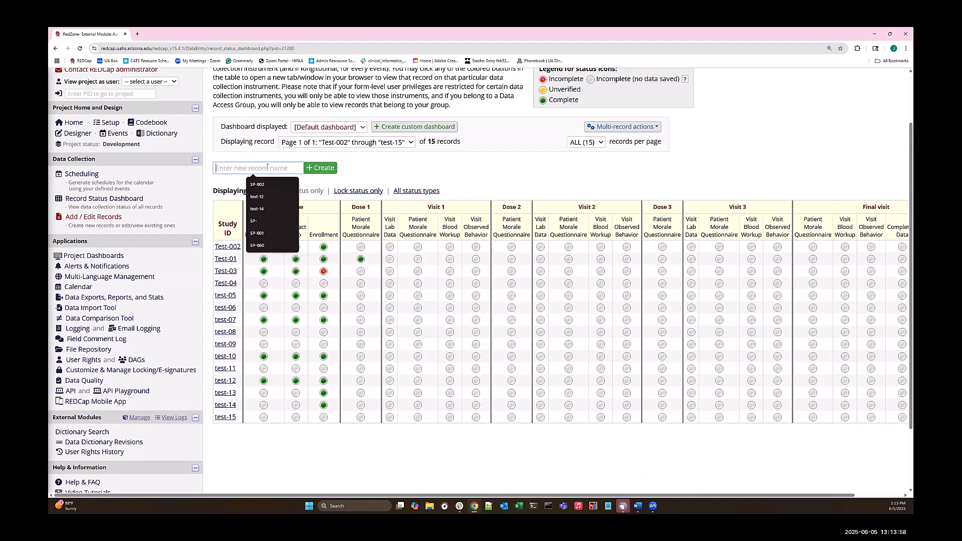
# Disable the Auto-Schedule v1.0.4 external module for the current project
pyautogui.click(138, 417)
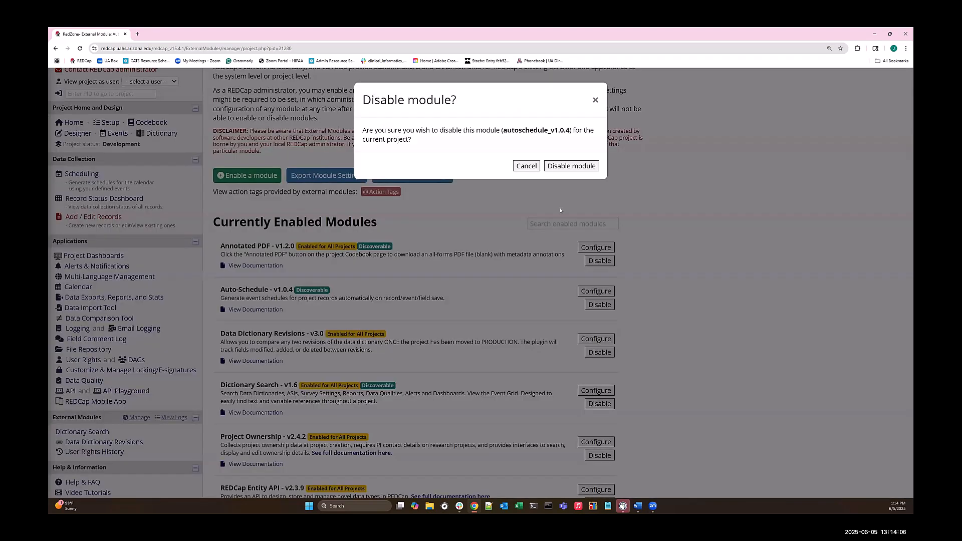
pyautogui.click(560, 166)
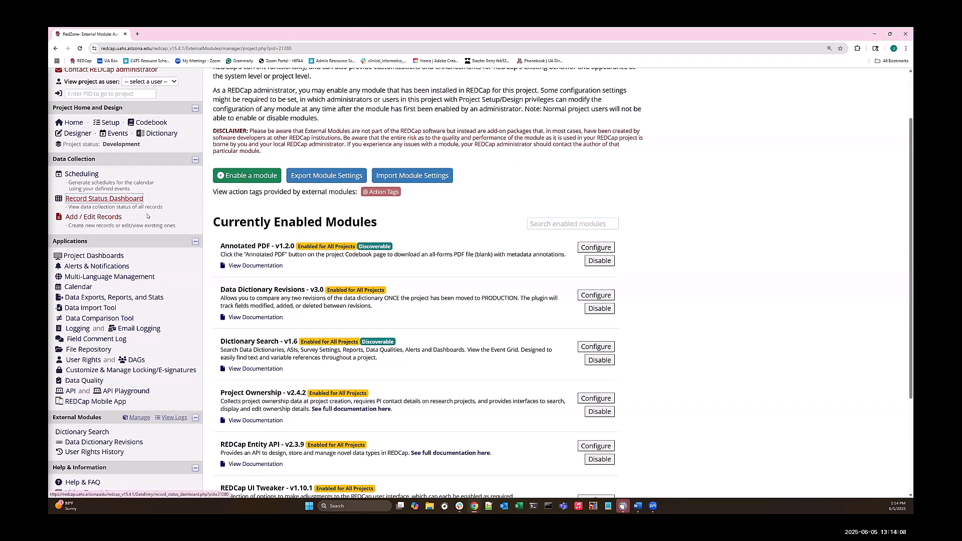
# Start a new record with the Study ID test-16 from the Record Status Dashboard
pyautogui.click(127, 197)
pyautogui.click(246, 233)
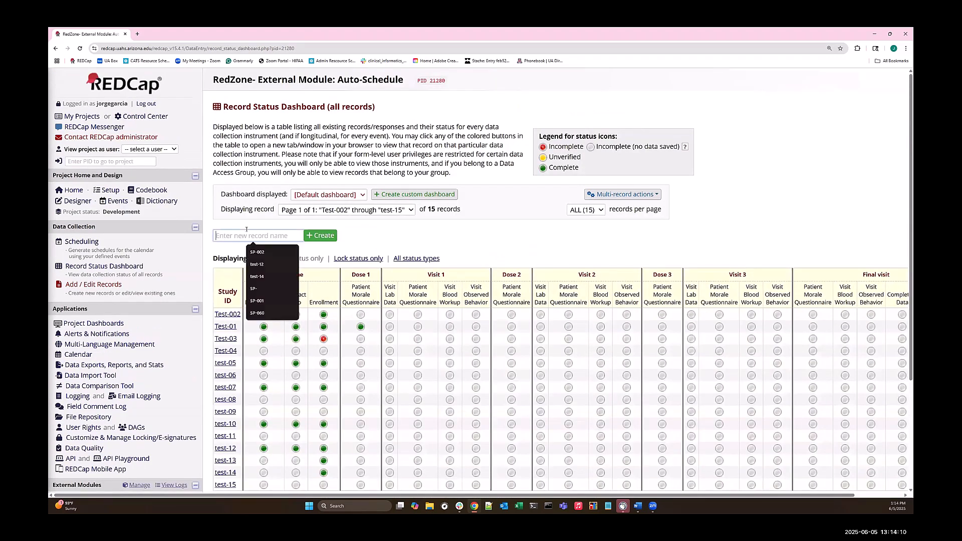
pyautogui.write('test-16')
pyautogui.click(328, 237)
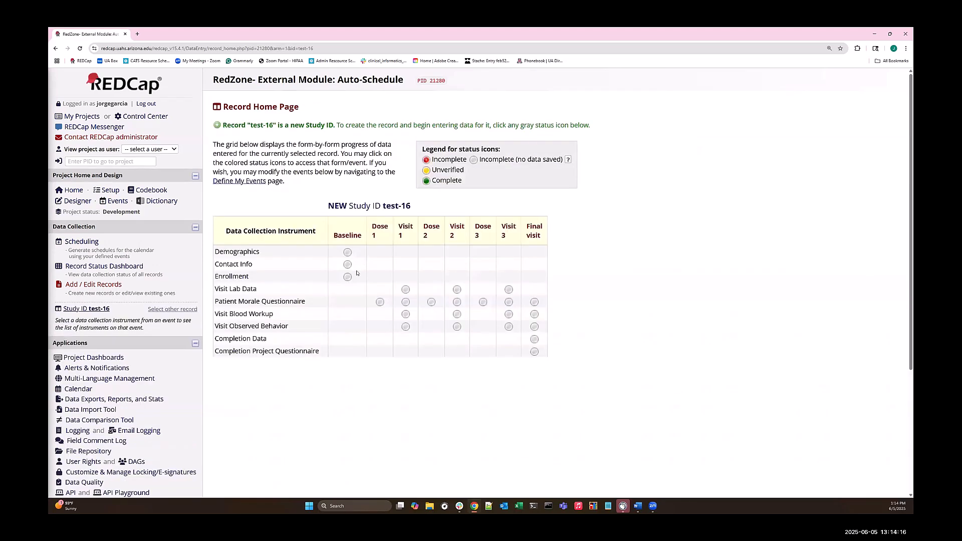
# Auto-fill test-16's Baseline Enrollment form, set the Baseline Date to the current date and time, mark the form Complete, and save and exit
pyautogui.click(347, 276)
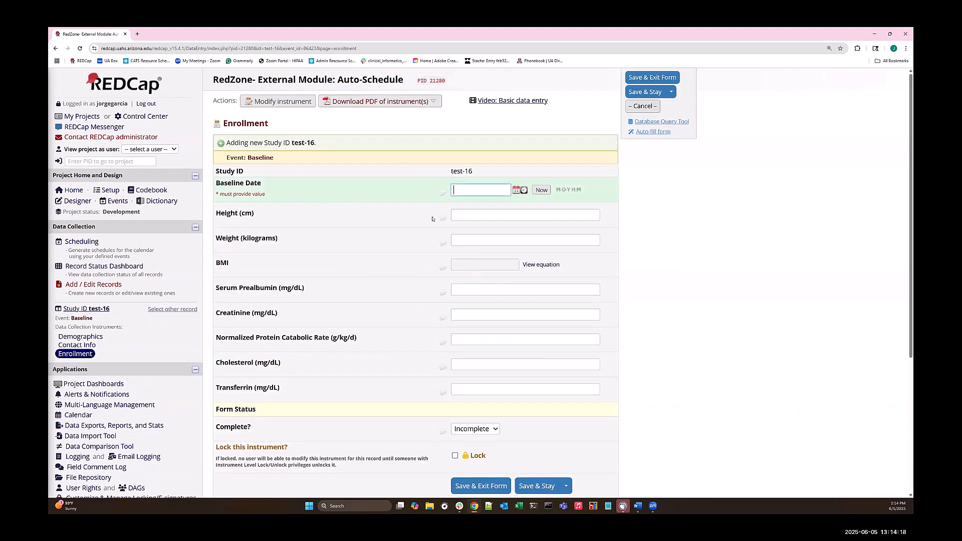
pyautogui.click(647, 134)
pyautogui.scroll(-4, 564, 185)
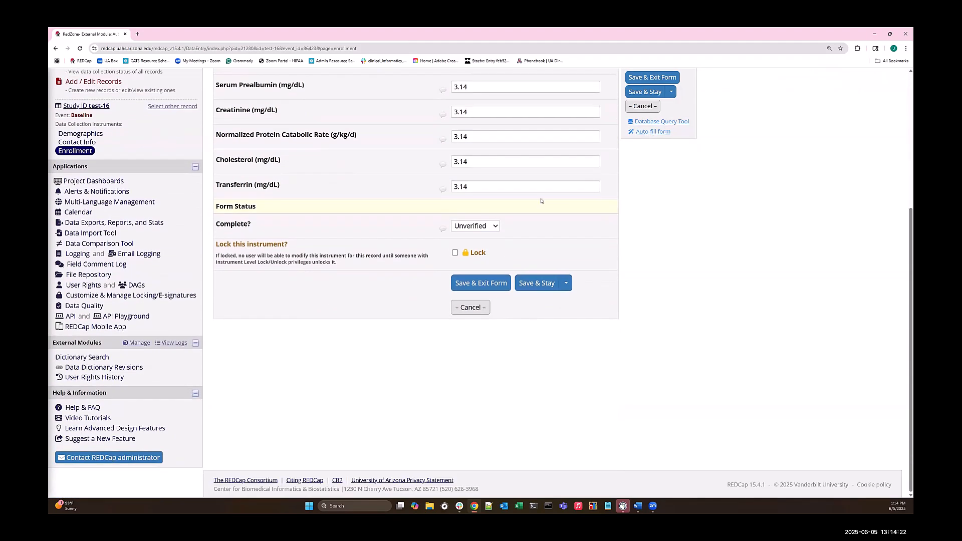
pyautogui.scroll(4, 508, 210)
pyautogui.click(541, 156)
pyautogui.click(475, 395)
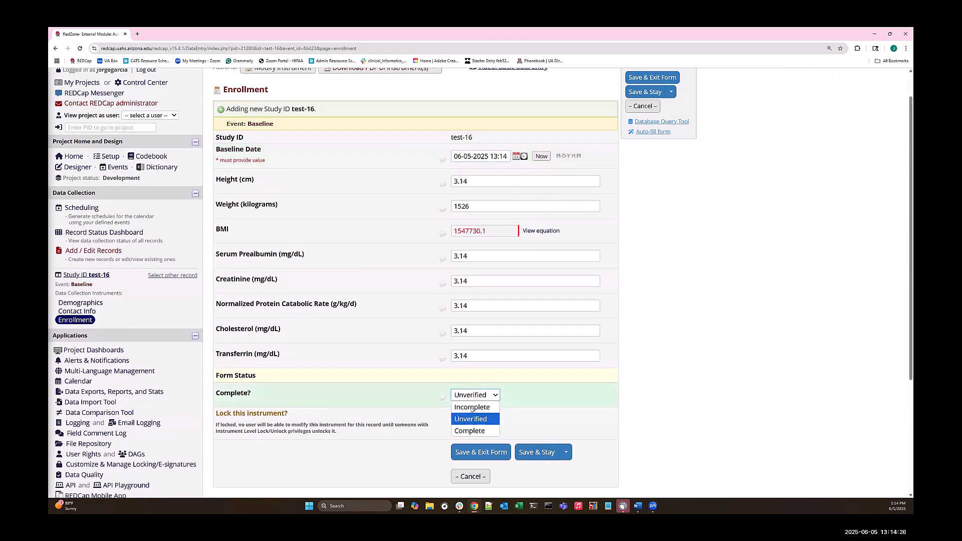
pyautogui.click(473, 431)
pyautogui.click(481, 450)
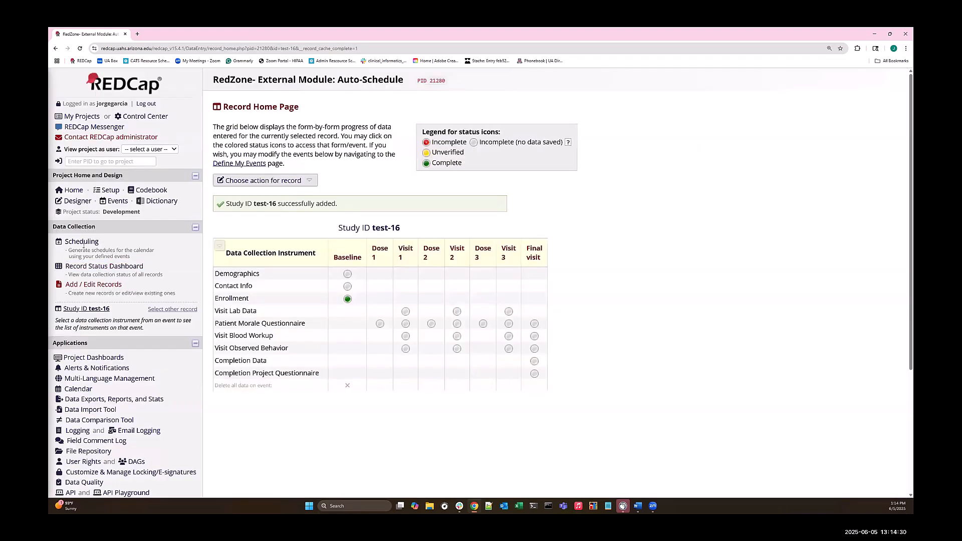
# Look for test-16 among the unscheduled and the previously scheduled Study IDs in Scheduling, and return to schedule creation
pyautogui.click(84, 244)
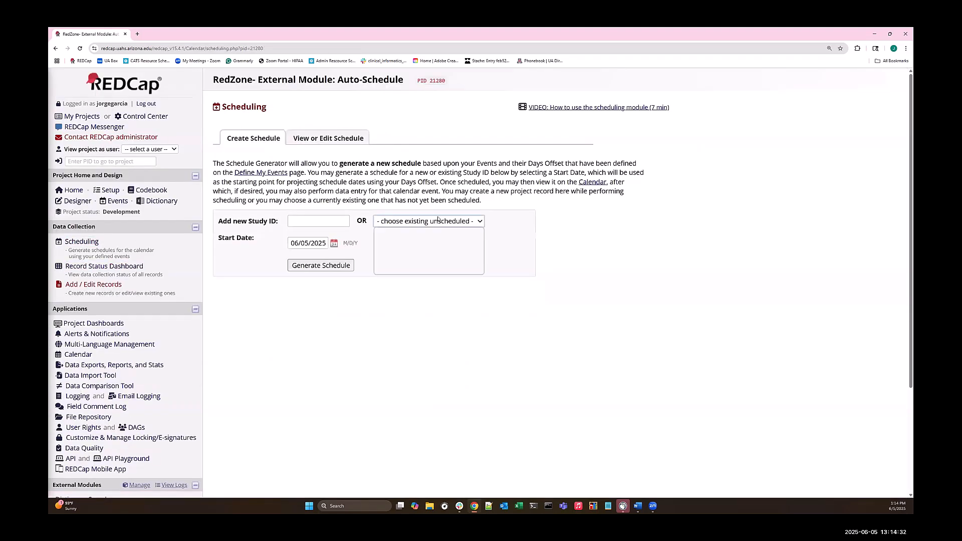
pyautogui.click(434, 223)
pyautogui.click(341, 148)
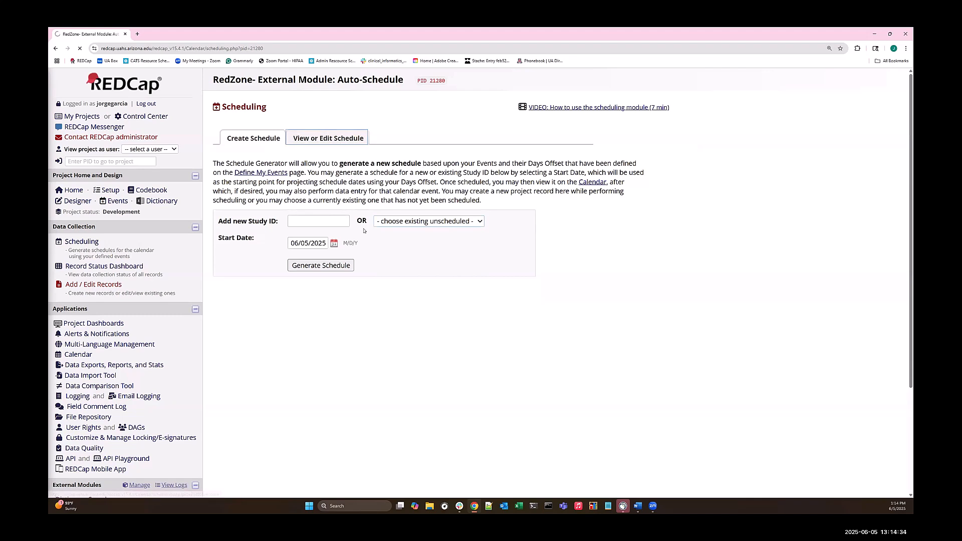
pyautogui.click(330, 139)
pyautogui.click(416, 184)
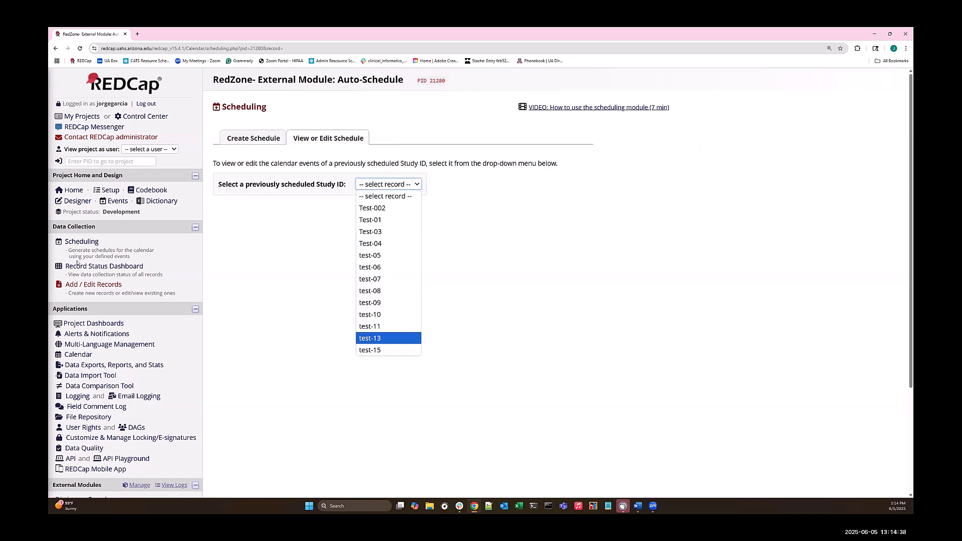
pyautogui.click(78, 243)
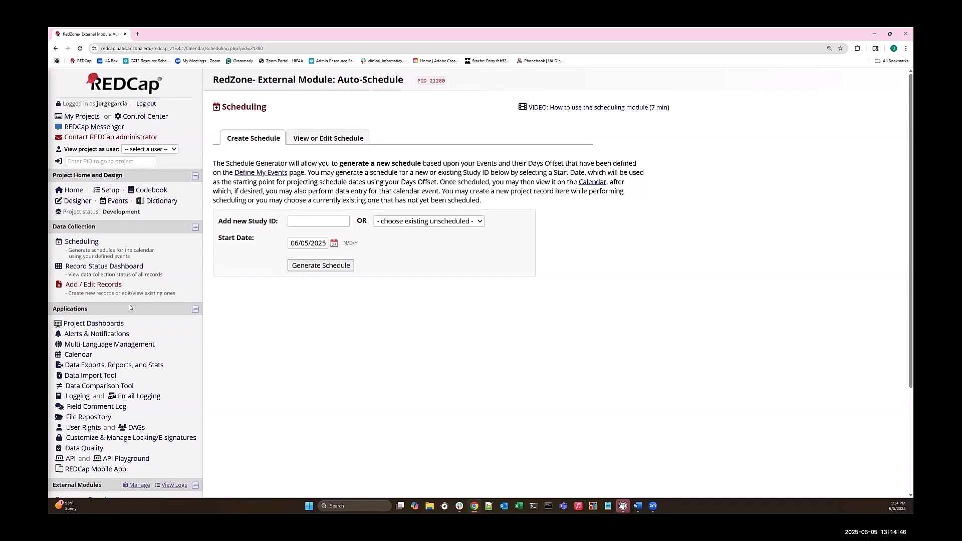
# Search the available external modules for "auto" and enable Auto-Schedule v1.0.4 for the project
pyautogui.scroll(-1, 131, 307)
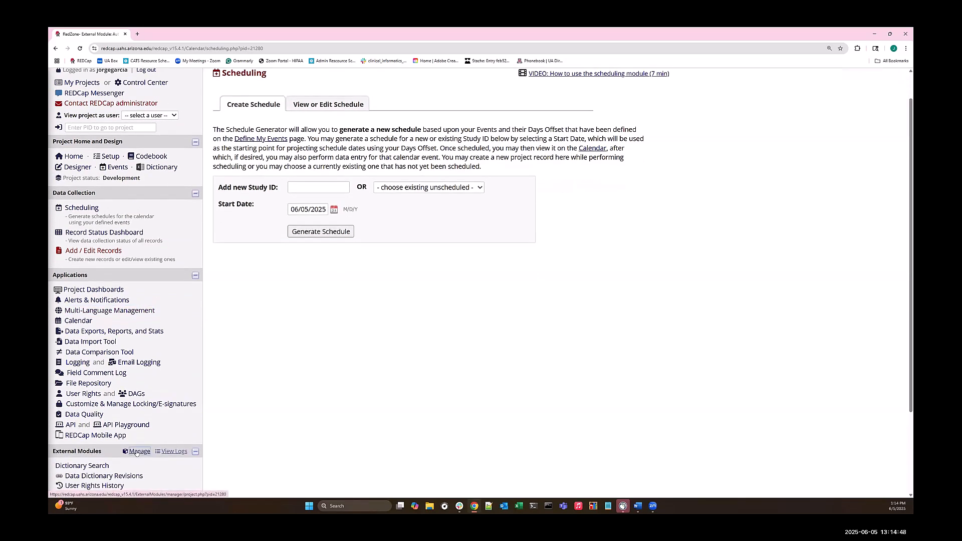
pyautogui.click(136, 451)
pyautogui.click(253, 249)
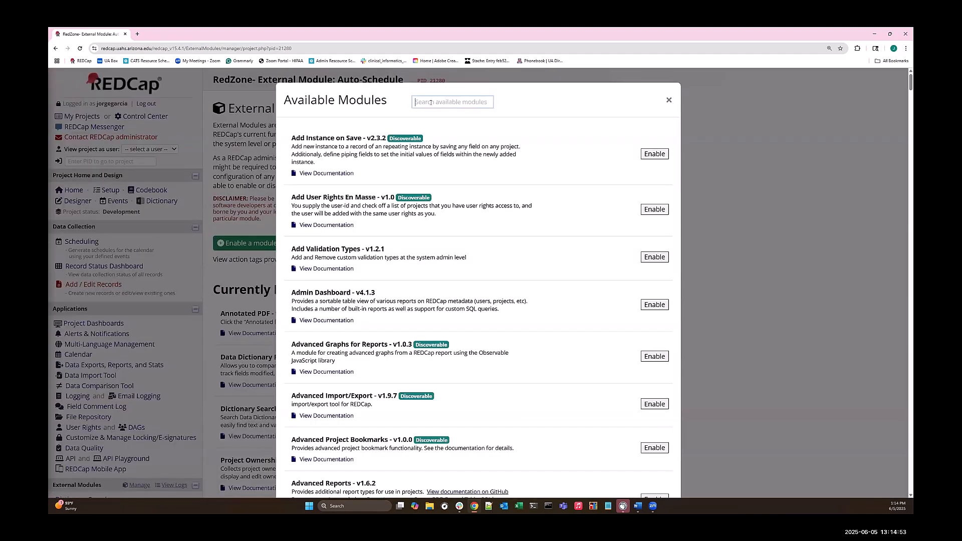
pyautogui.click(430, 103)
pyautogui.write('auto')
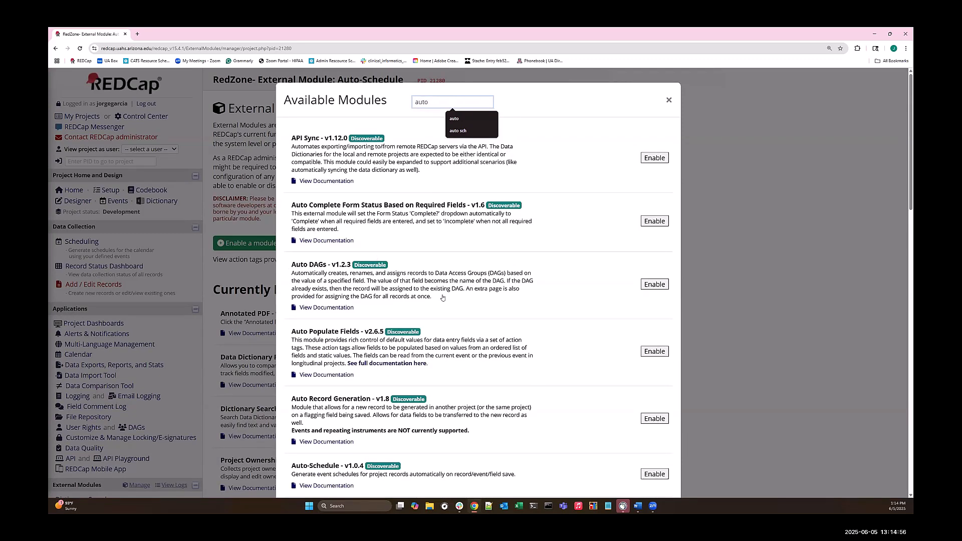
pyautogui.click(658, 478)
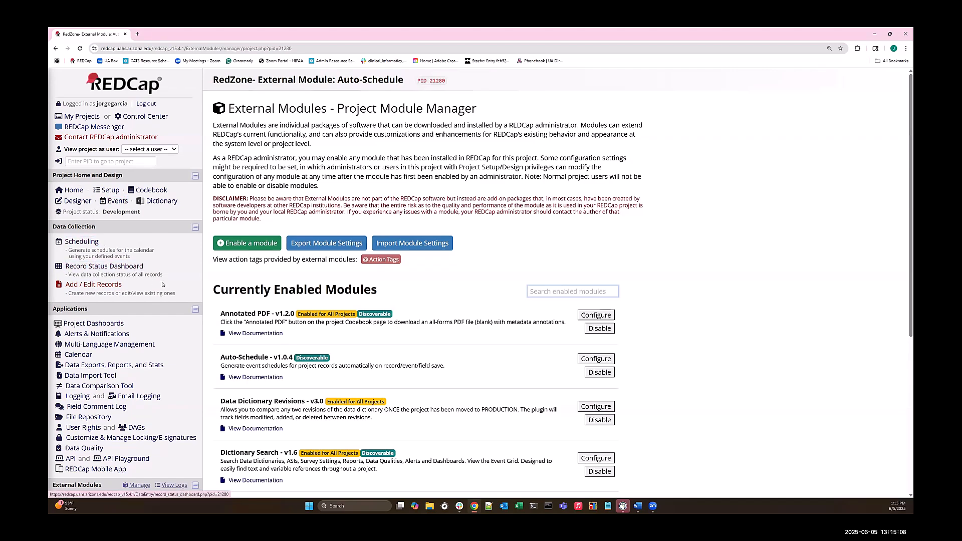
# Review the project's currently enabled external modules and the list of modules available to enable, and close that list
pyautogui.scroll(-3, 309, 291)
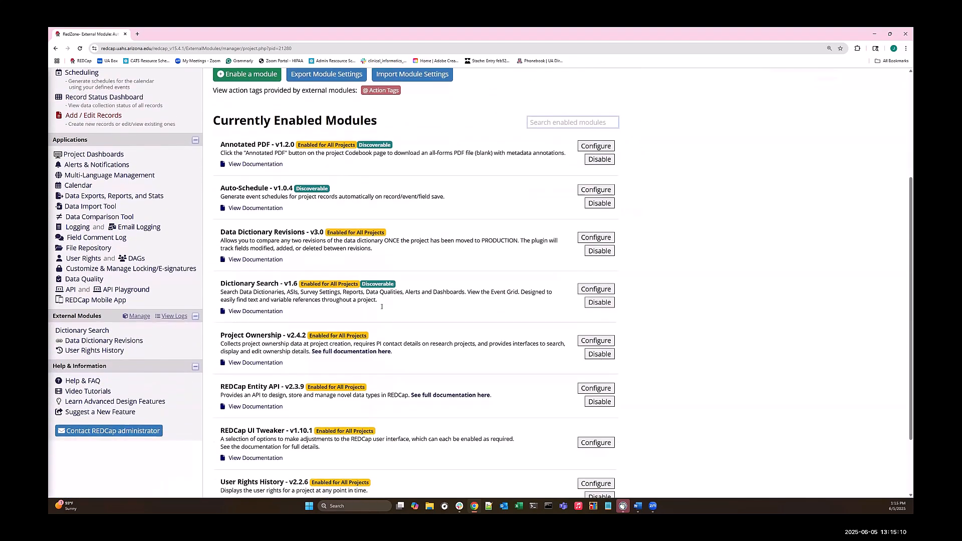
pyautogui.scroll(2, 296, 224)
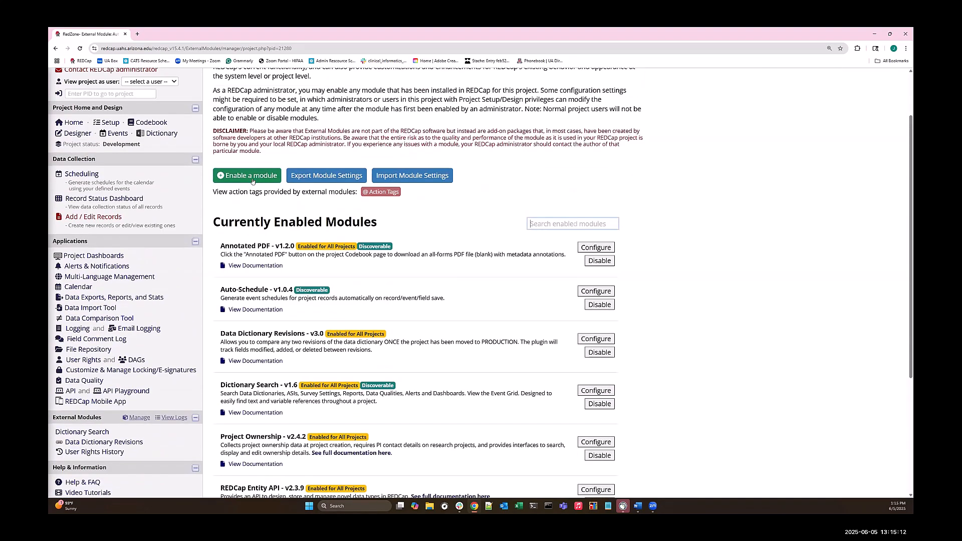
pyautogui.scroll(1, 245, 179)
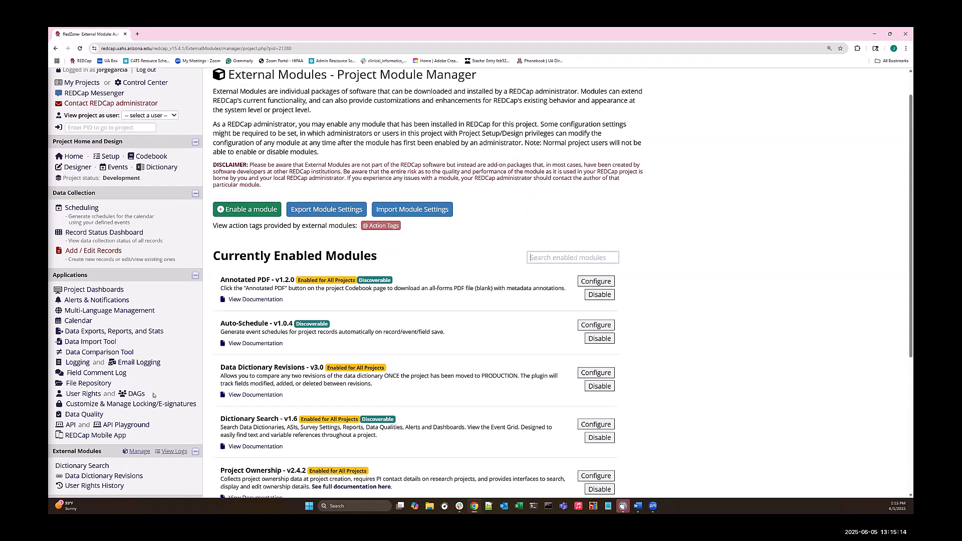
pyautogui.scroll(-2, 151, 396)
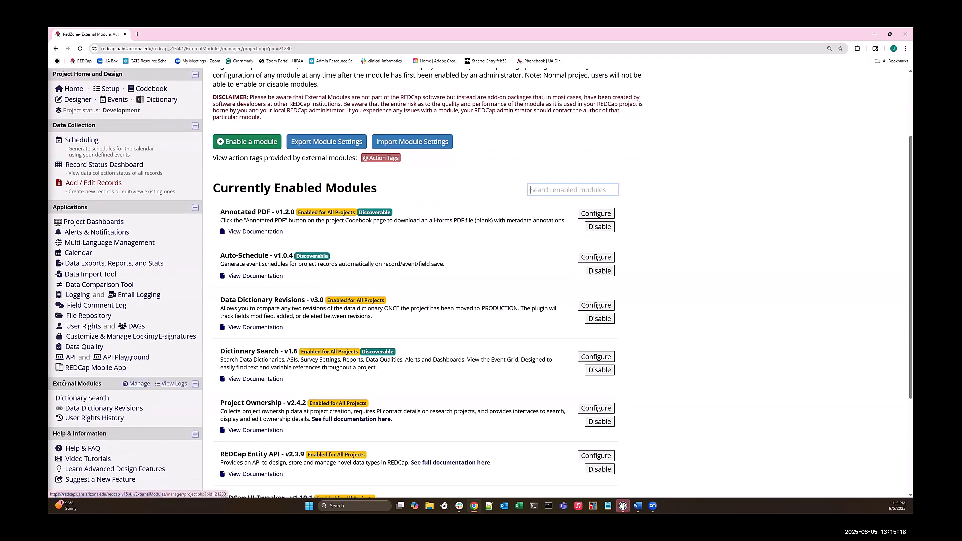
pyautogui.click(134, 384)
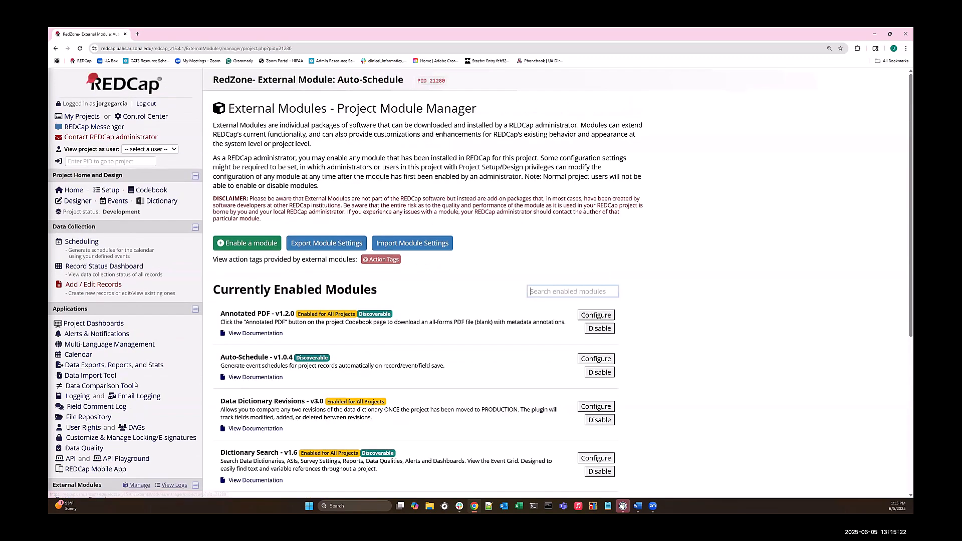
pyautogui.click(241, 241)
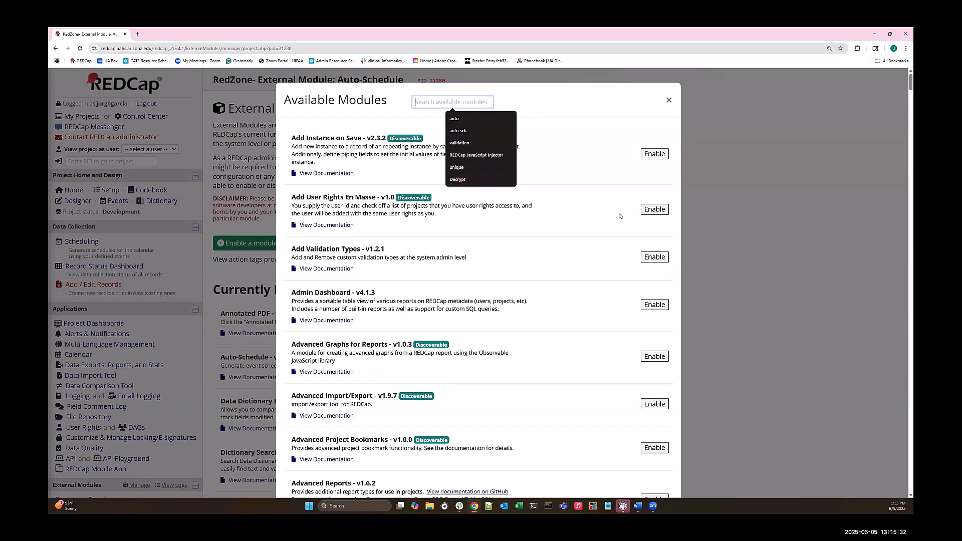
pyautogui.click(670, 100)
pyautogui.scroll(-1, 373, 269)
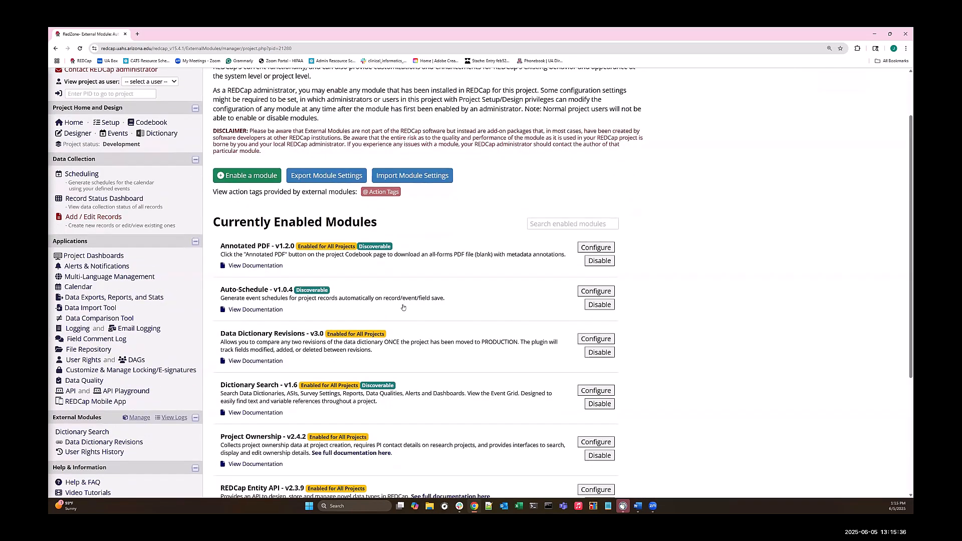
# Read the Auto-Schedule module's documentation, highlight the note about trigger fields on repeating forms, and close the document
pyautogui.click(271, 309)
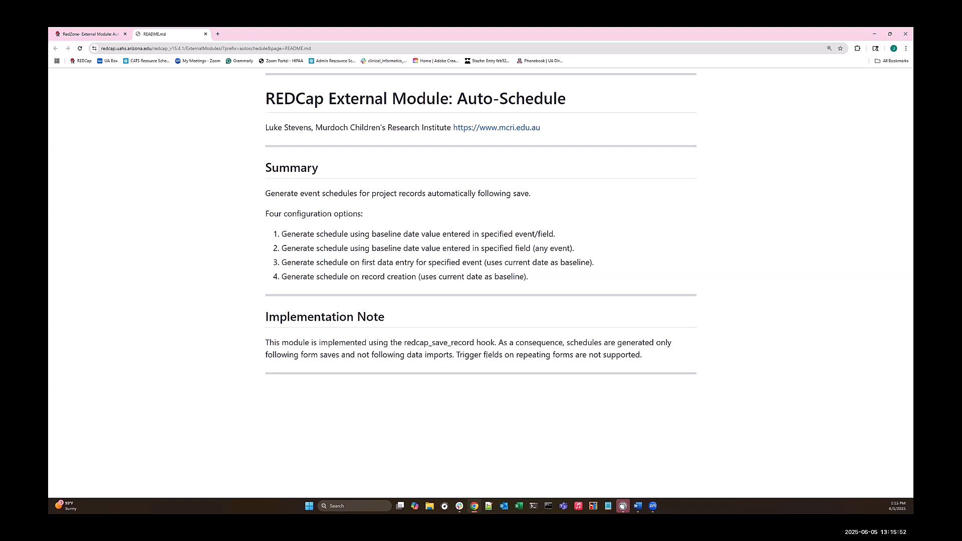
pyautogui.moveTo(456, 355); pyautogui.dragTo(635, 361)
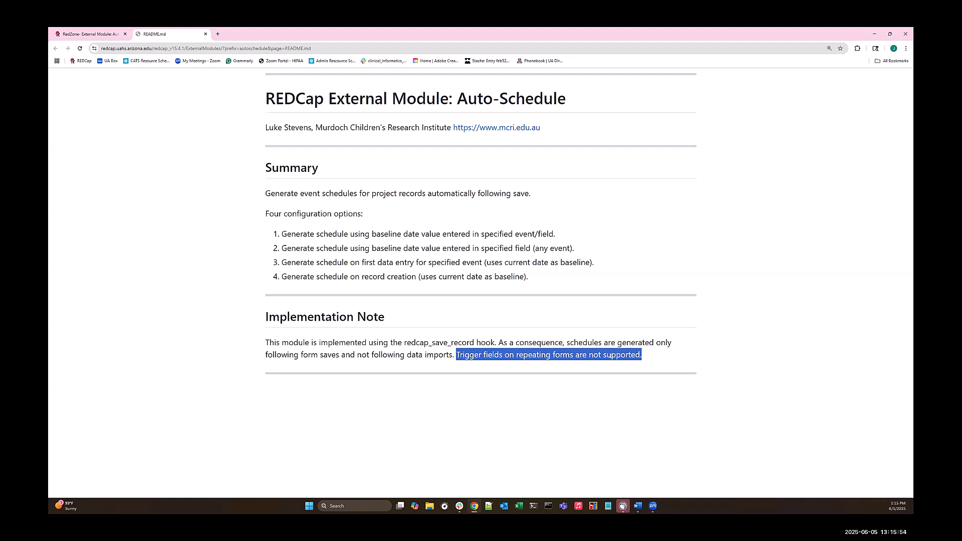
pyautogui.click(206, 34)
# Configure Auto-Schedule to use baseline_date - Baseline Date as the baseline date field with the event name left empty, and save
pyautogui.click(597, 292)
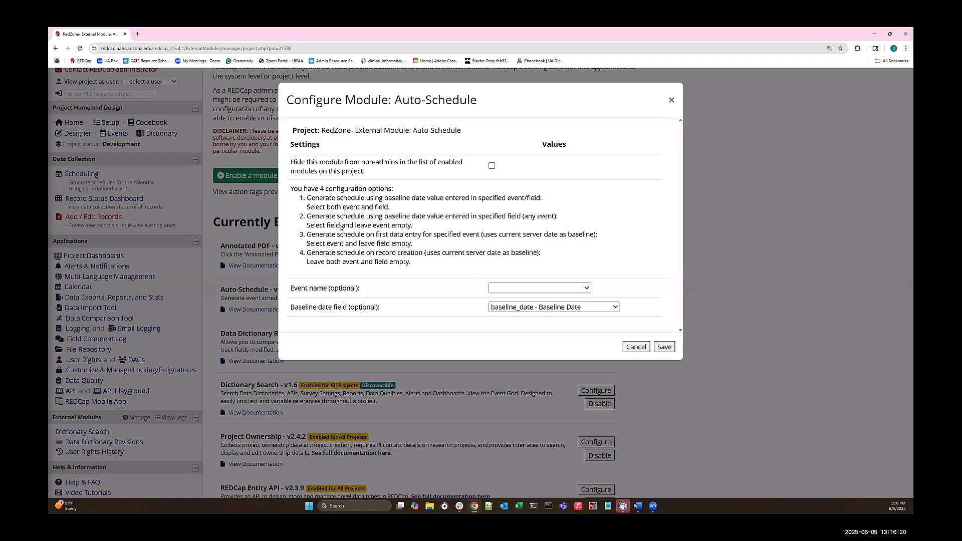
pyautogui.moveTo(414, 226); pyautogui.dragTo(299, 218)
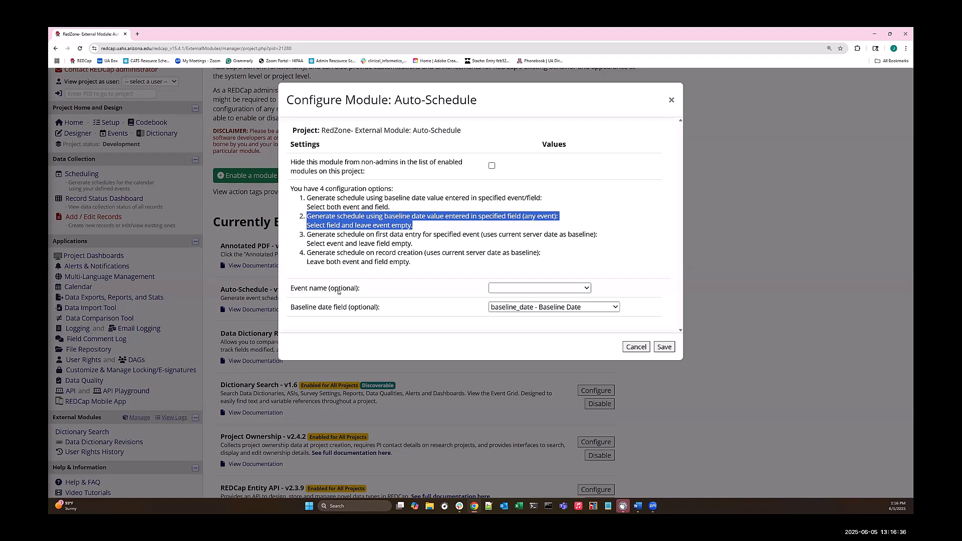
pyautogui.click(566, 309)
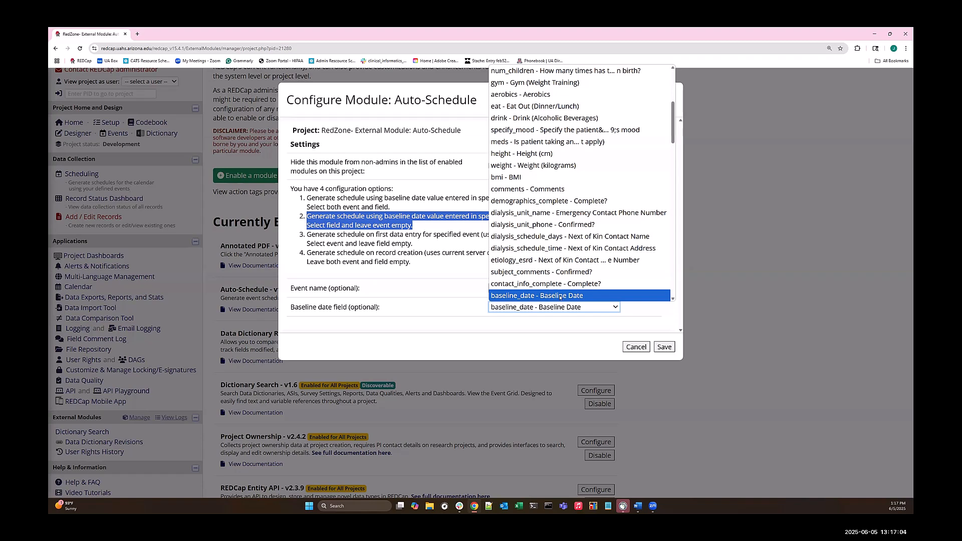
pyautogui.click(546, 308)
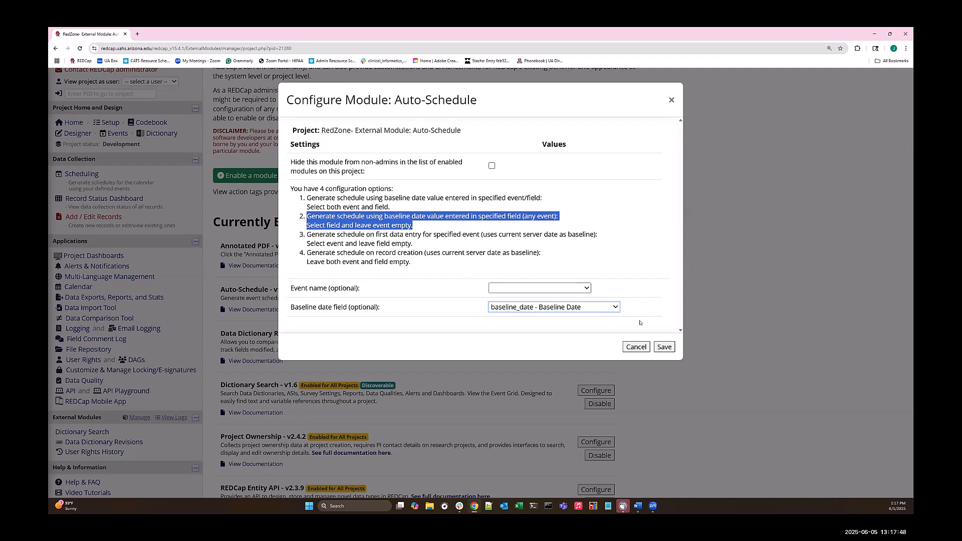
pyautogui.click(664, 347)
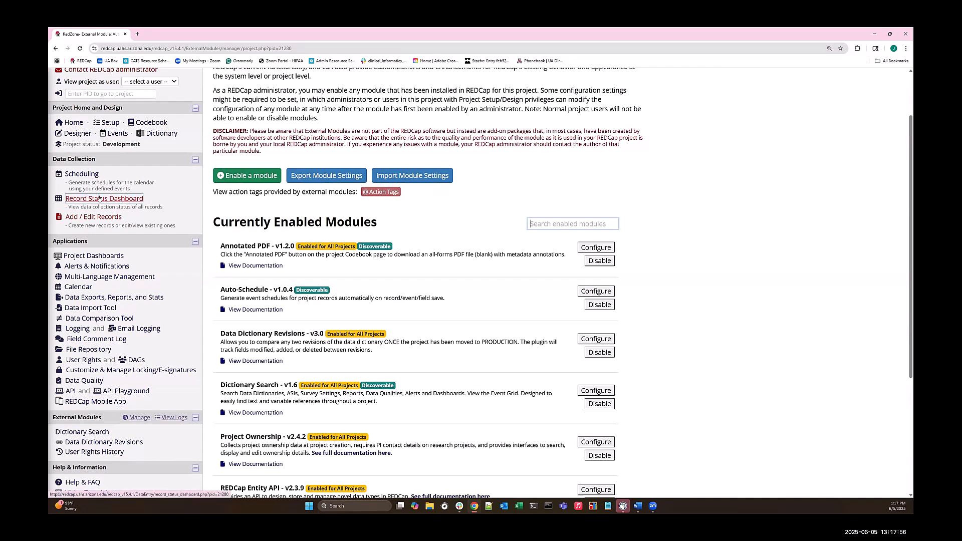
# Start a new record with the Study ID test-17 from the Record Status Dashboard
pyautogui.click(116, 201)
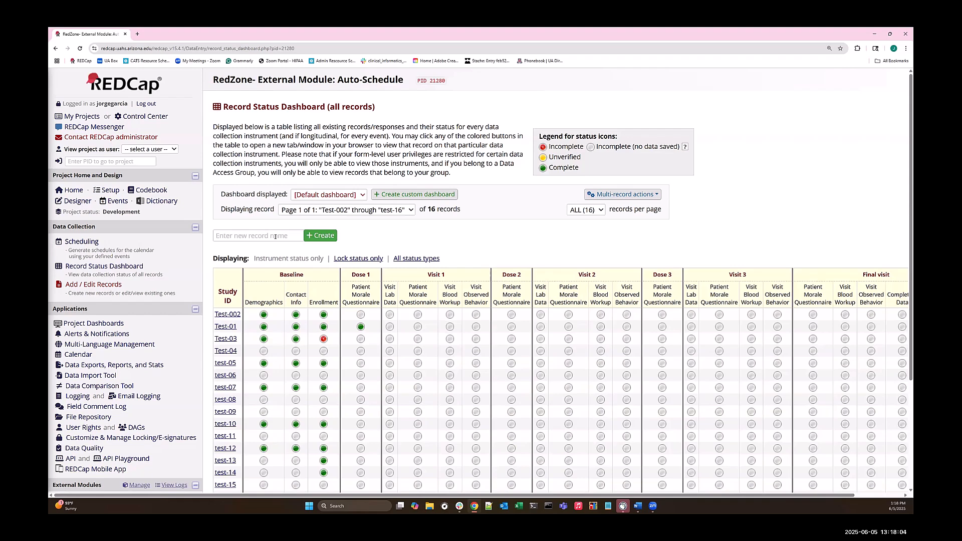
pyautogui.scroll(-2, 275, 236)
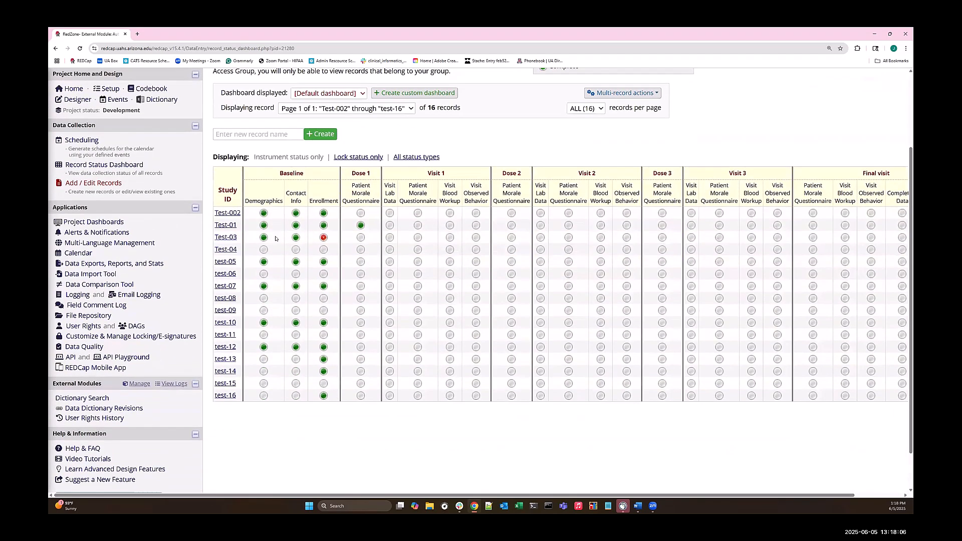
pyautogui.click(269, 134)
pyautogui.write('test-17')
pyautogui.click(314, 134)
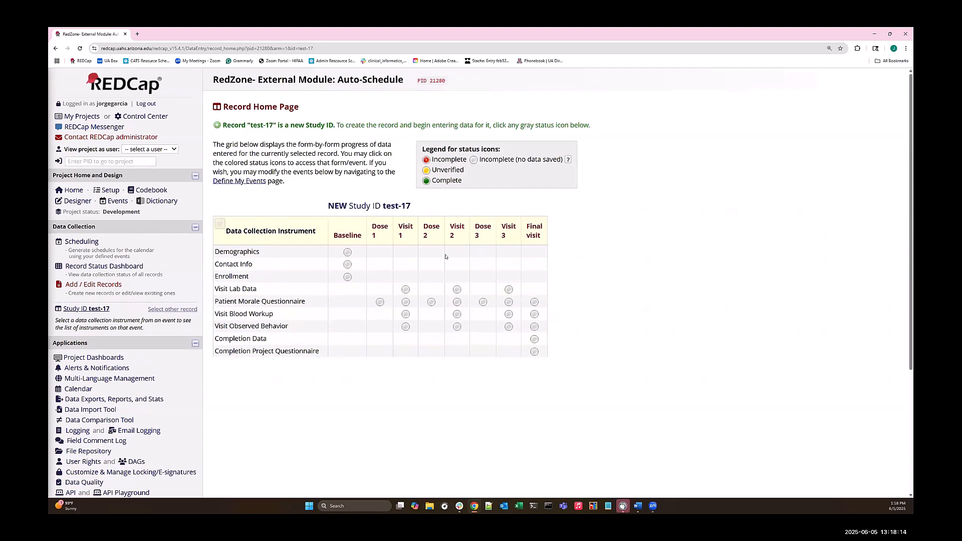
# Auto-fill test-17's Baseline Demographics form, mark it Complete, and save and exit
pyautogui.click(347, 253)
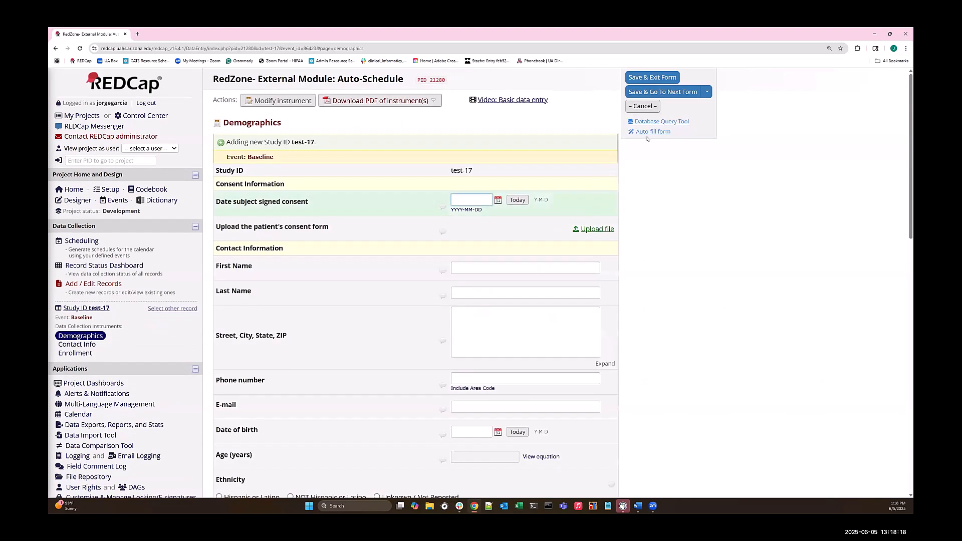
pyautogui.click(653, 131)
pyautogui.scroll(-15, 549, 193)
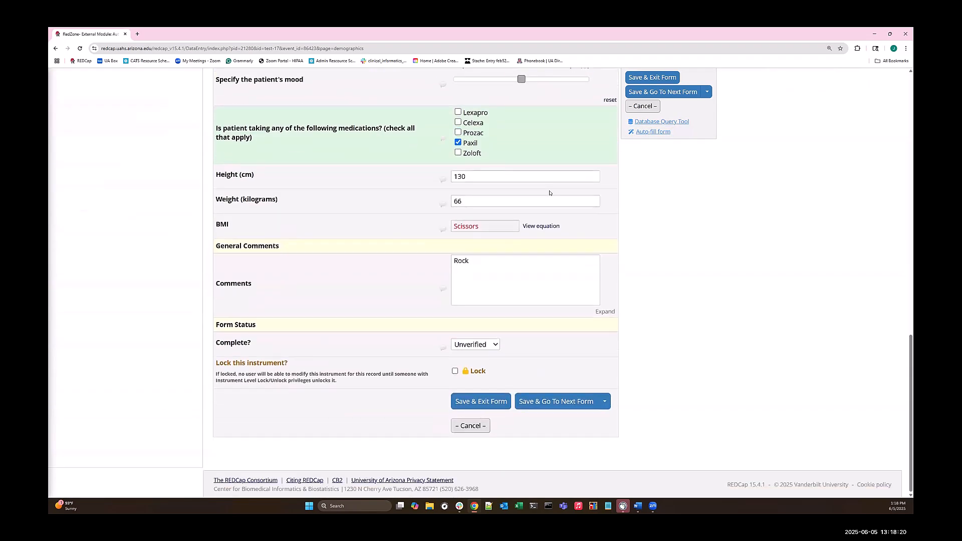
pyautogui.click(477, 344)
pyautogui.click(493, 402)
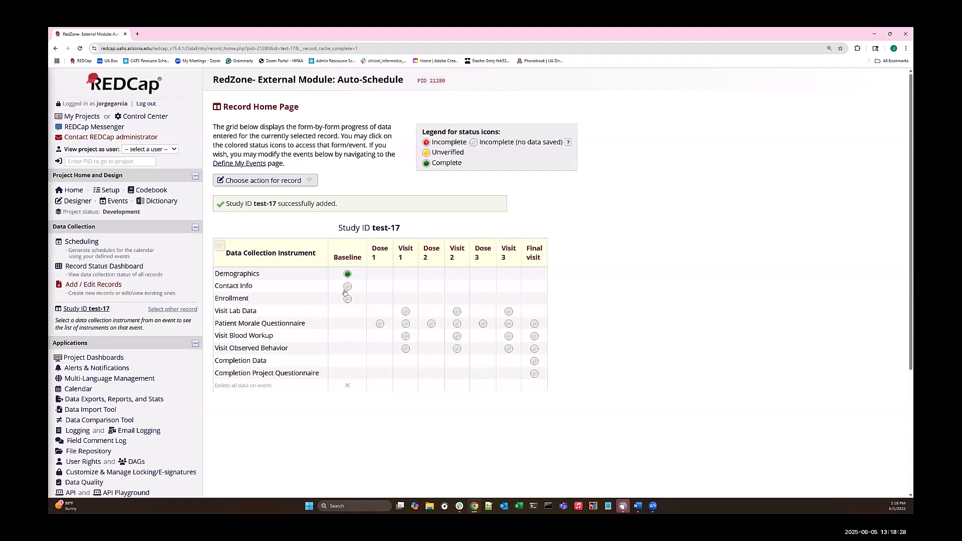
# Auto-fill test-17's Baseline Contact Info form, mark it Complete, and save it while continuing to the Enrollment form
pyautogui.click(348, 286)
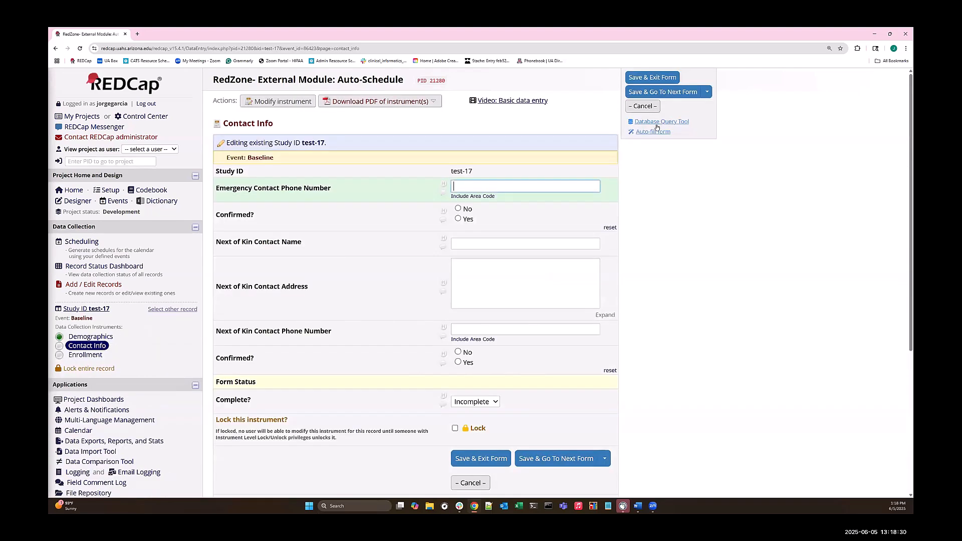
pyautogui.click(653, 132)
pyautogui.scroll(-5, 567, 240)
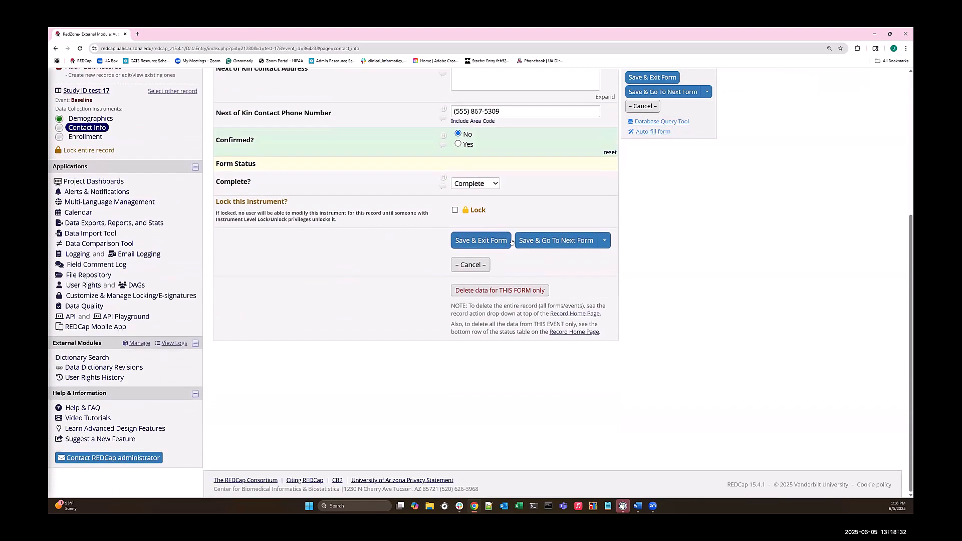
pyautogui.click(566, 240)
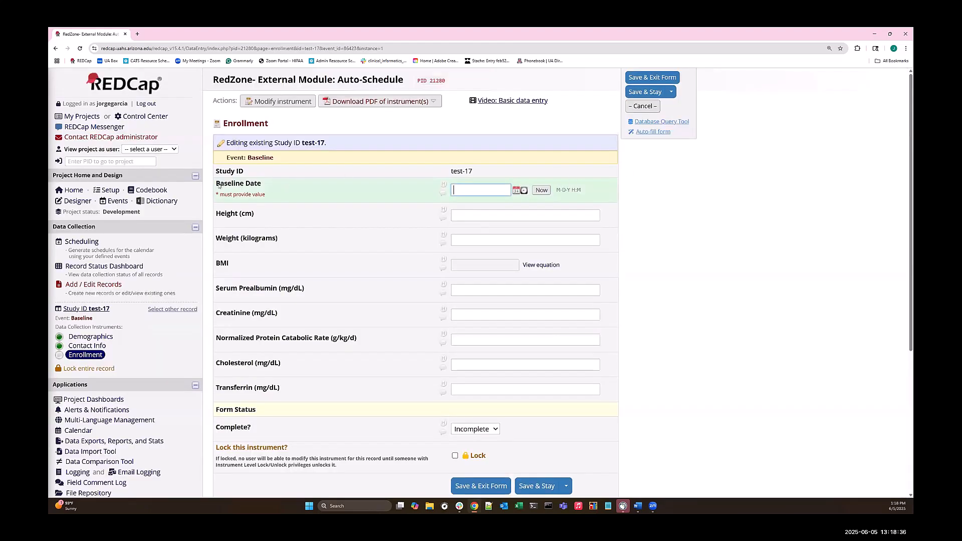
# Set test-17's Baseline Date to the current date and time, auto-fill the Enrollment form, mark it Complete, and save and exit
pyautogui.click(543, 191)
pyautogui.click(653, 131)
pyautogui.scroll(-5, 474, 213)
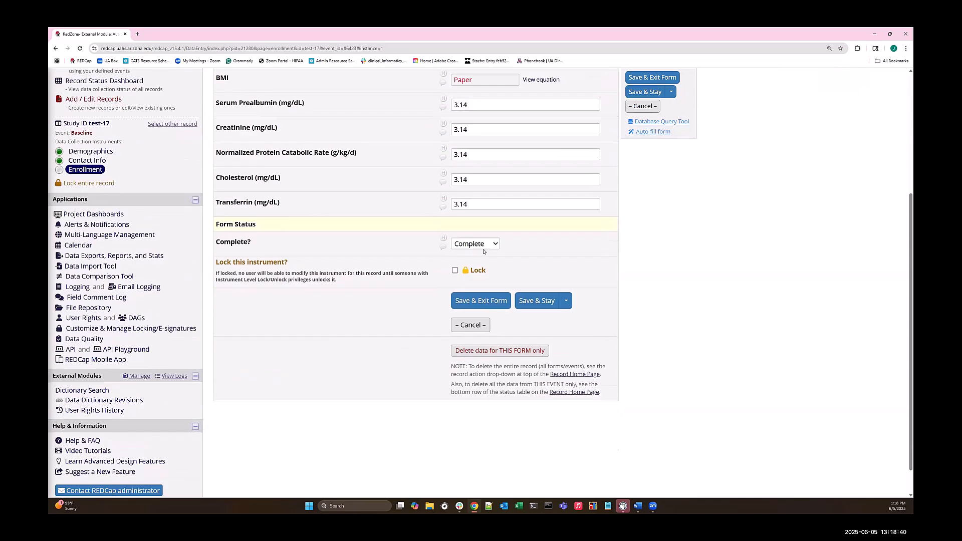
pyautogui.click(494, 266)
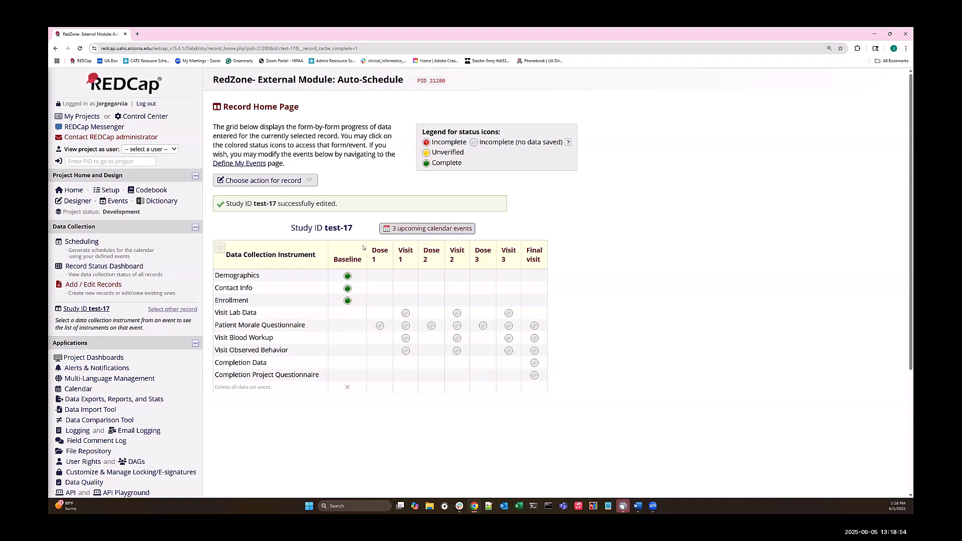
# View test-17's upcoming calendar events and the details of its Baseline event, and close both views
pyautogui.click(410, 229)
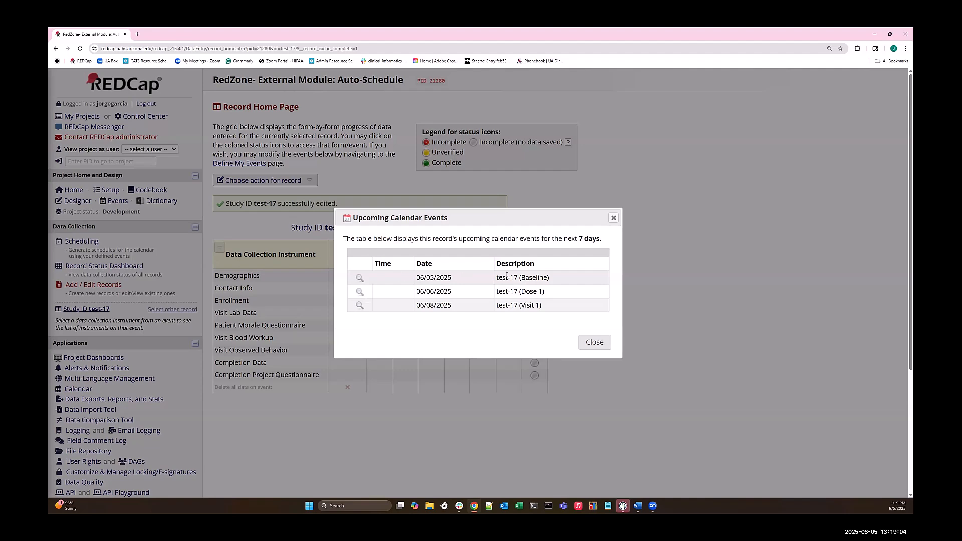
pyautogui.click(360, 277)
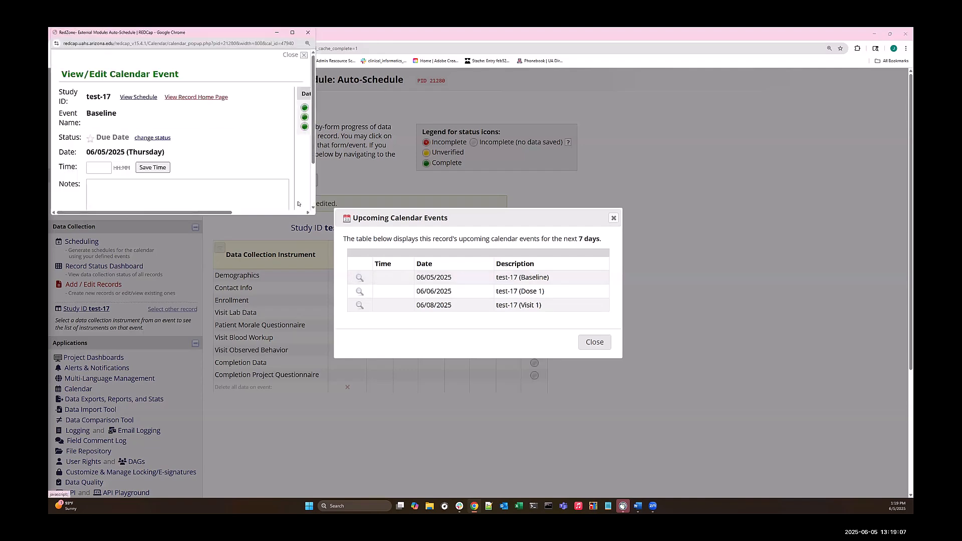
pyautogui.click(292, 32)
pyautogui.click(160, 122)
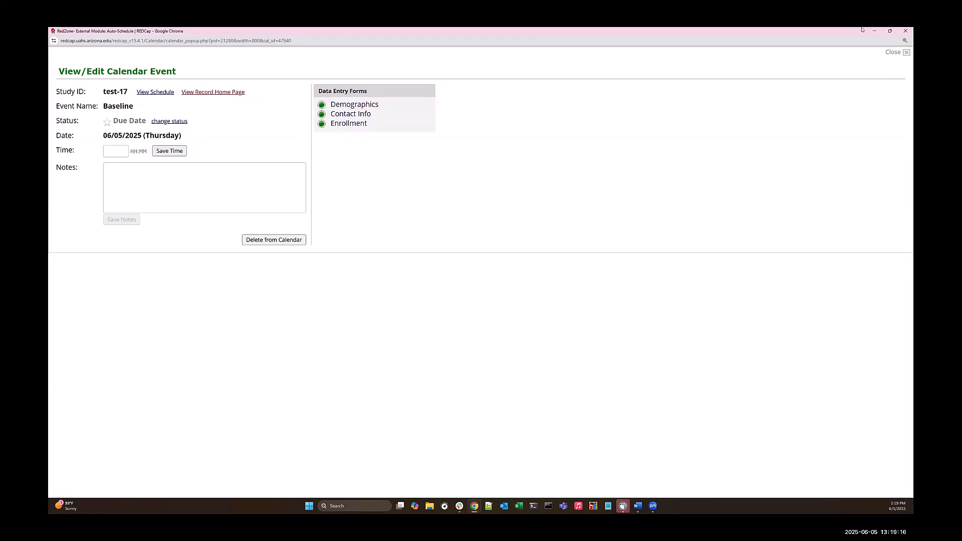
pyautogui.click(897, 52)
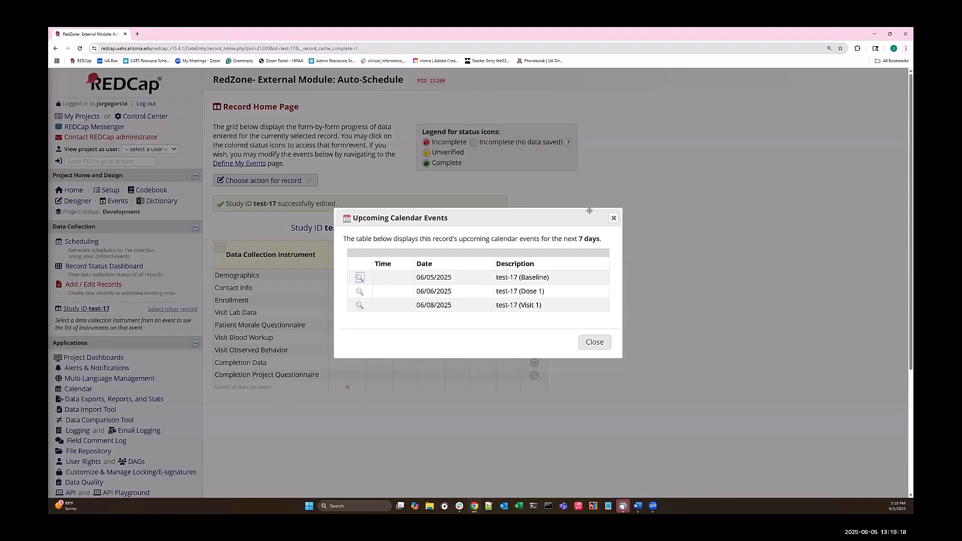
pyautogui.click(616, 222)
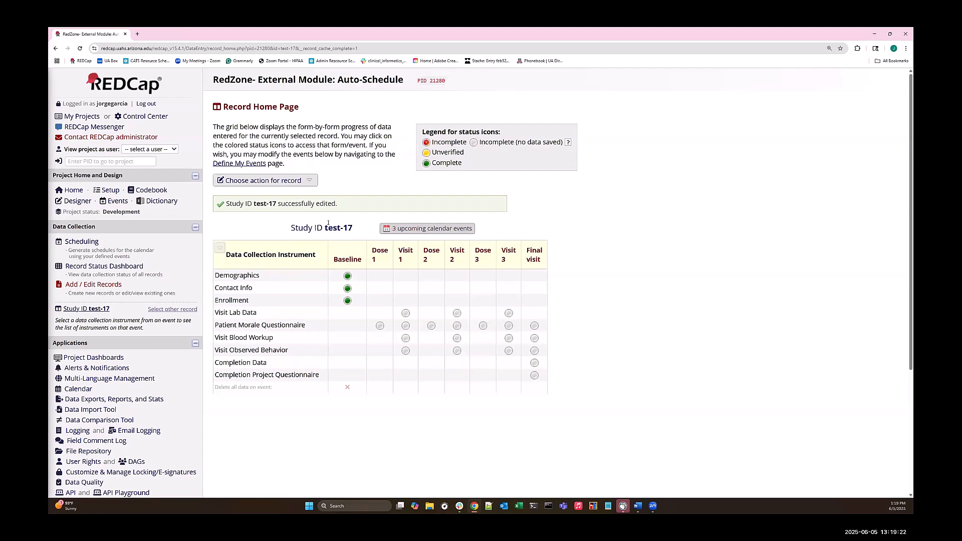
# Open the existing schedule of the previously scheduled Study ID test-17 in Scheduling and review its events
pyautogui.click(103, 270)
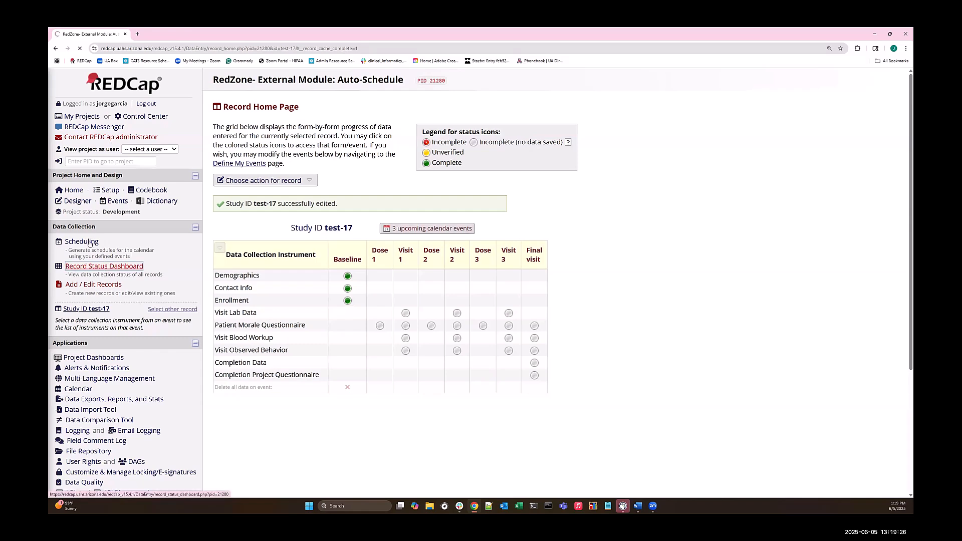
pyautogui.click(90, 242)
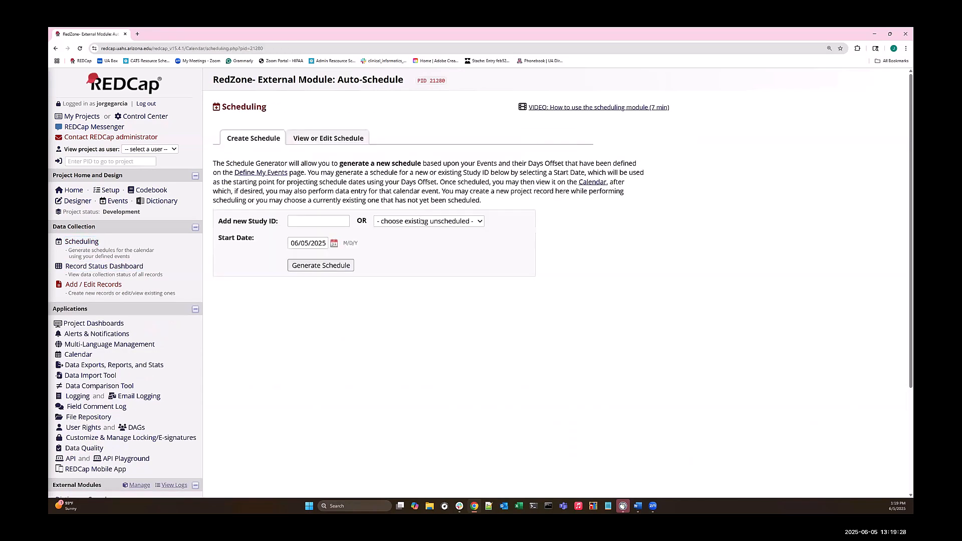
pyautogui.click(328, 138)
pyautogui.click(388, 184)
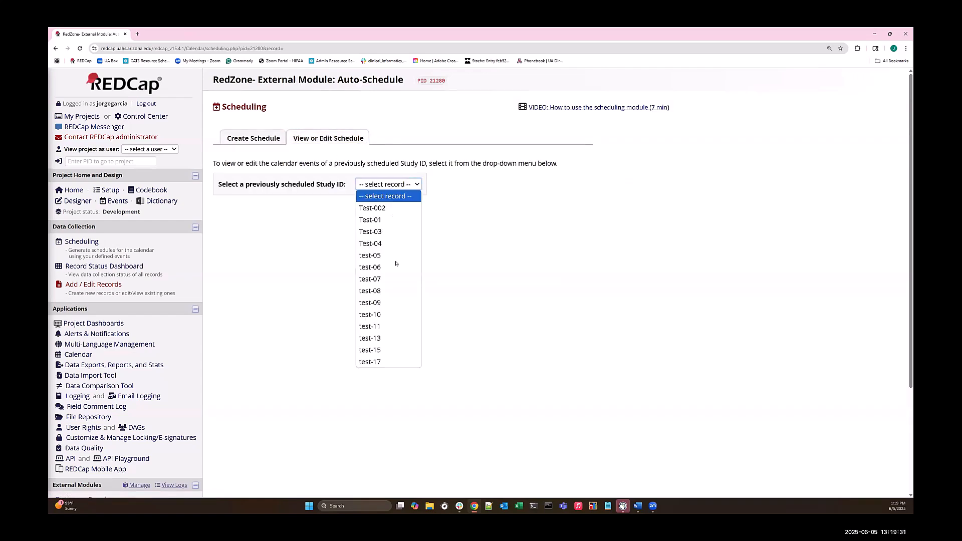
pyautogui.click(369, 363)
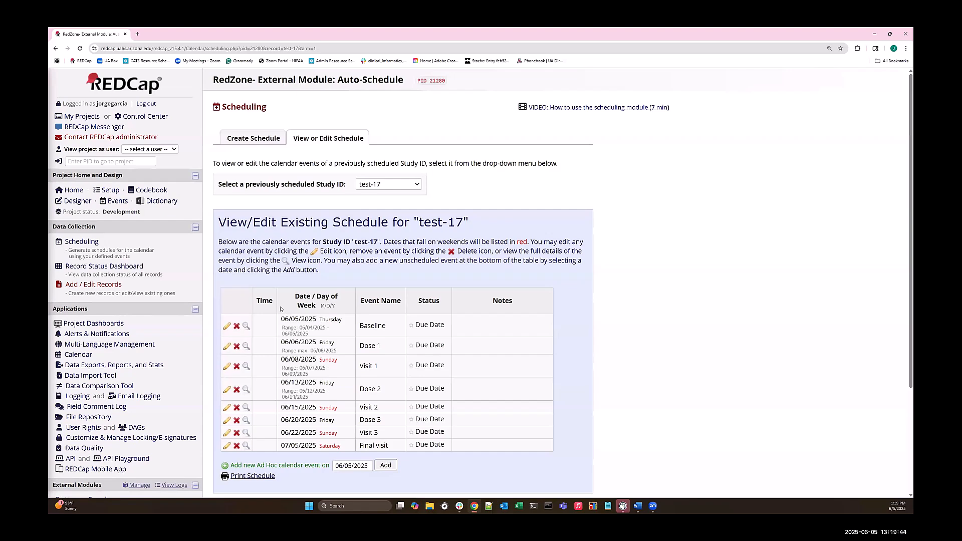
pyautogui.scroll(-1, 281, 309)
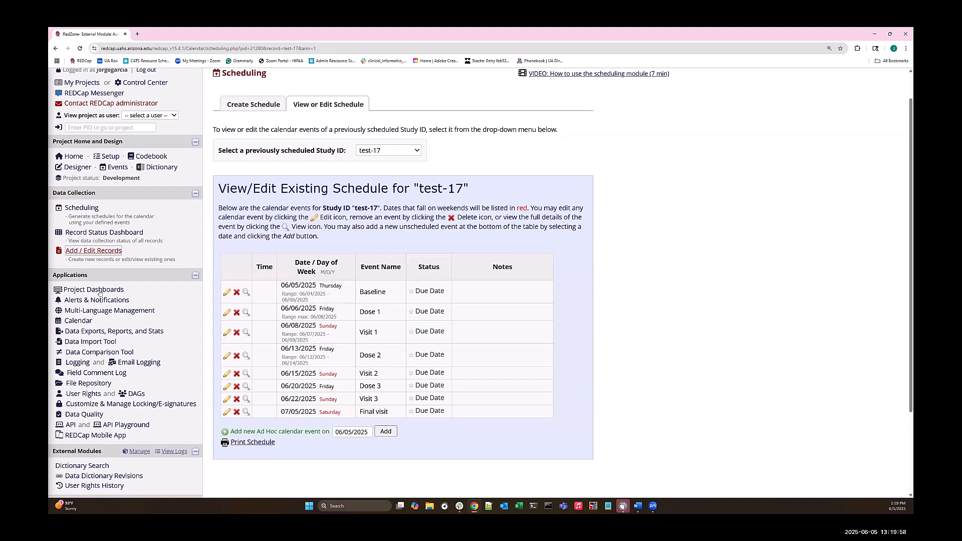
# In the project calendar, examine the new event form for 06/02/2025 with Study ID test-17 selected, and close it without adding an event
pyautogui.click(80, 320)
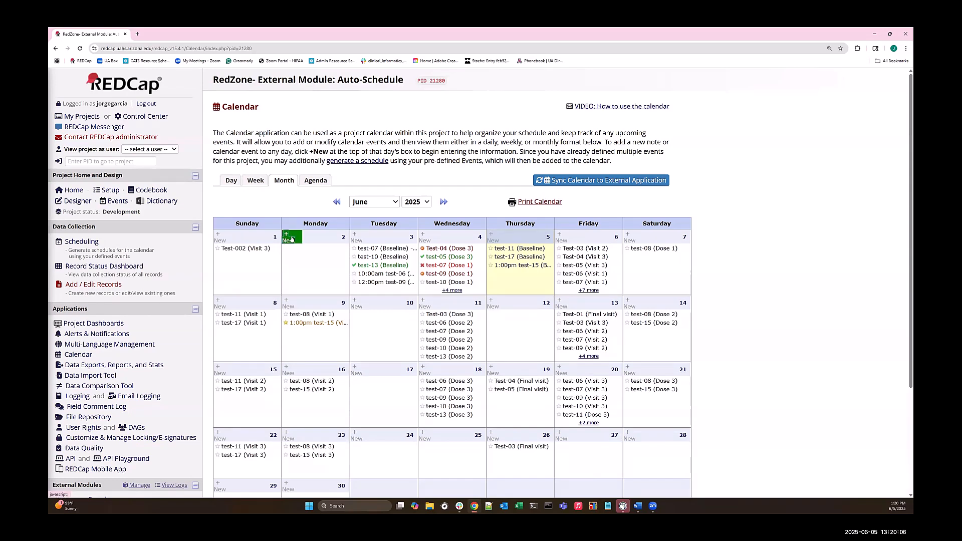
pyautogui.click(292, 238)
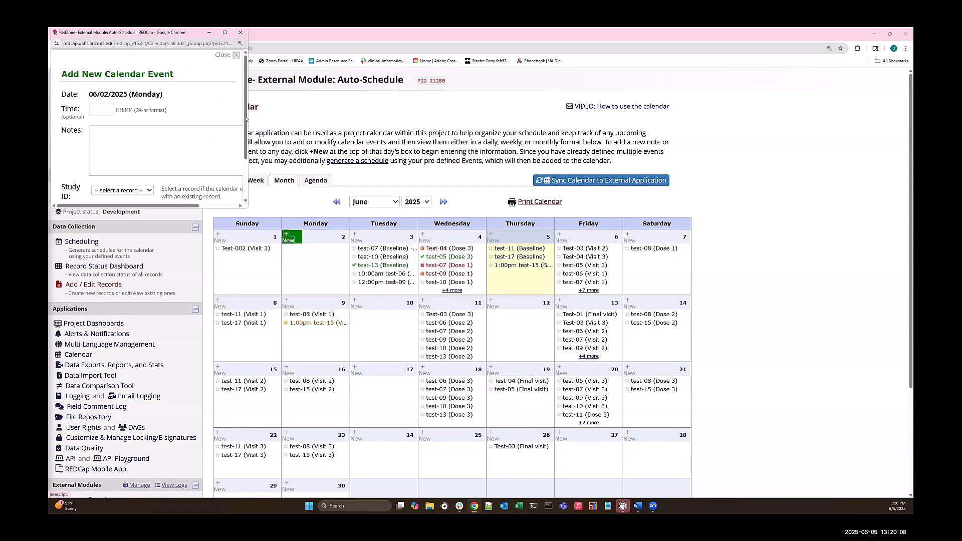
pyautogui.click(224, 34)
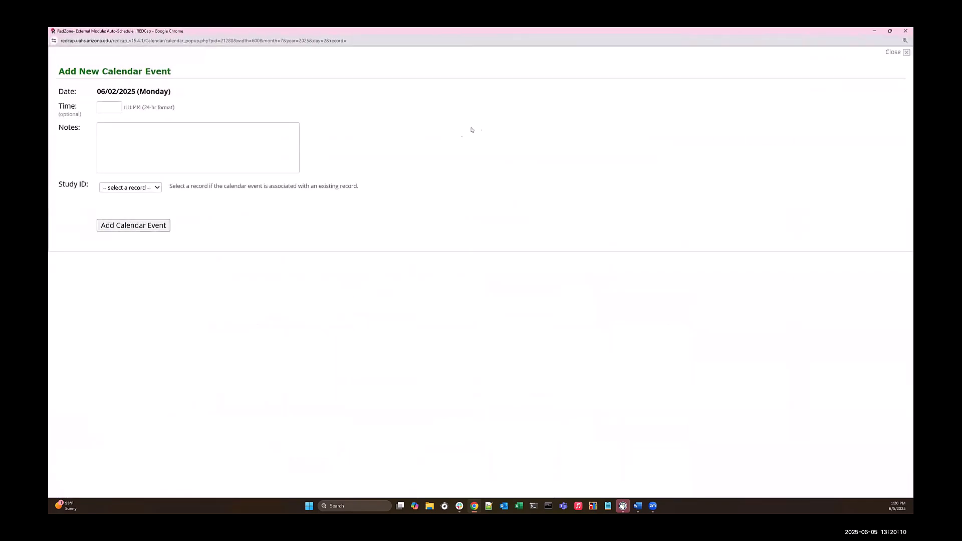
pyautogui.click(132, 188)
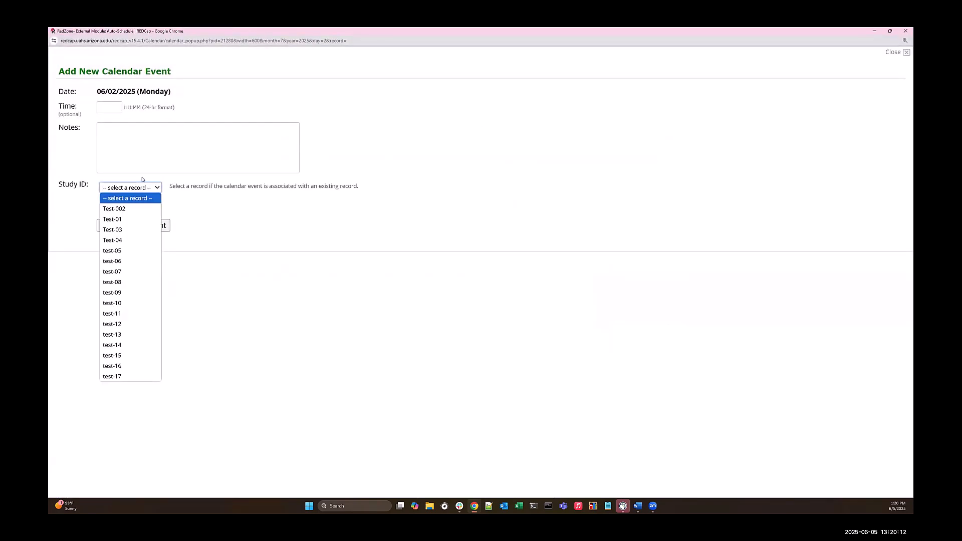
pyautogui.click(125, 376)
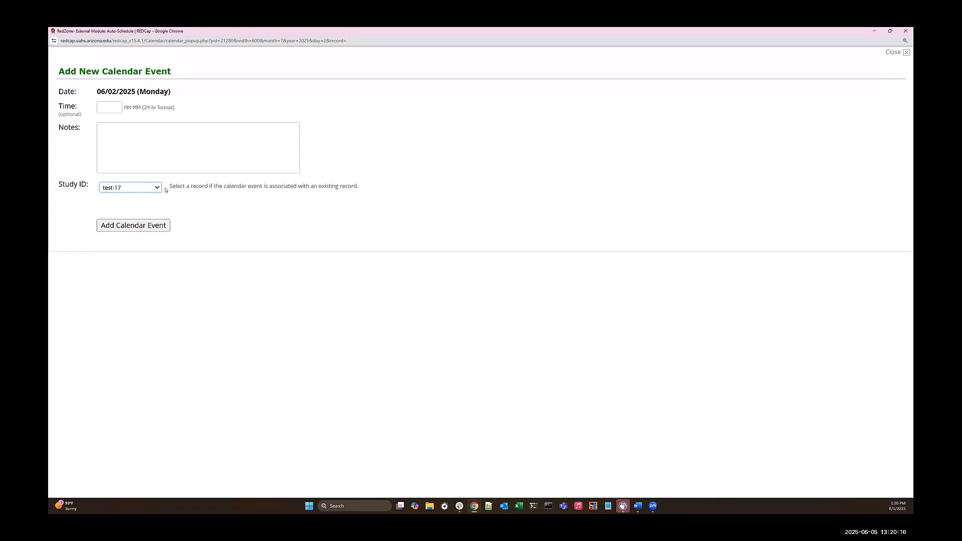
pyautogui.click(117, 103)
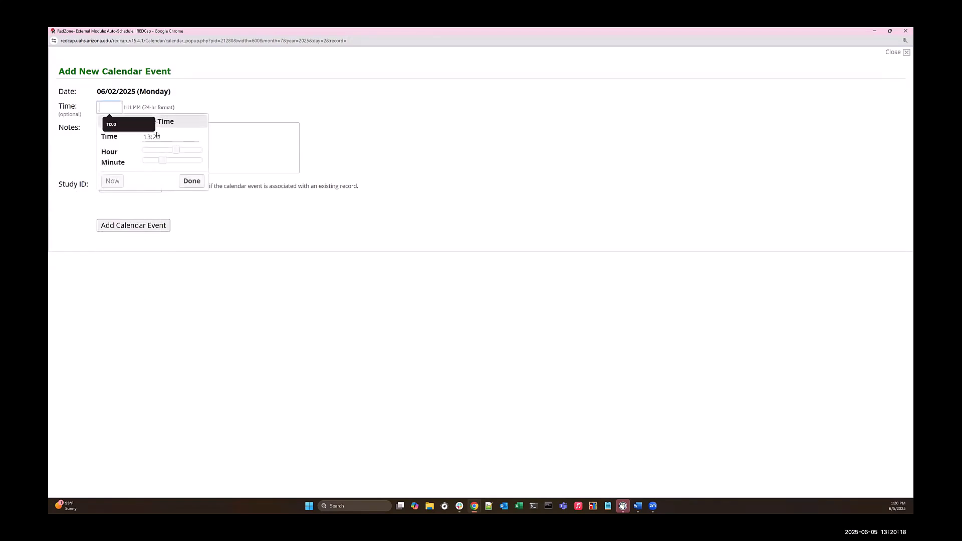
pyautogui.click(183, 147)
pyautogui.click(129, 128)
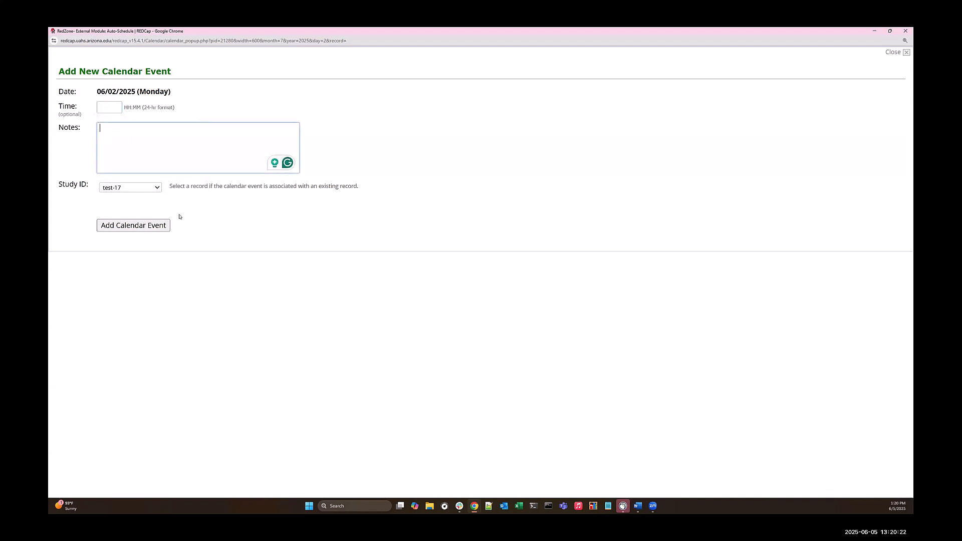
pyautogui.click(902, 53)
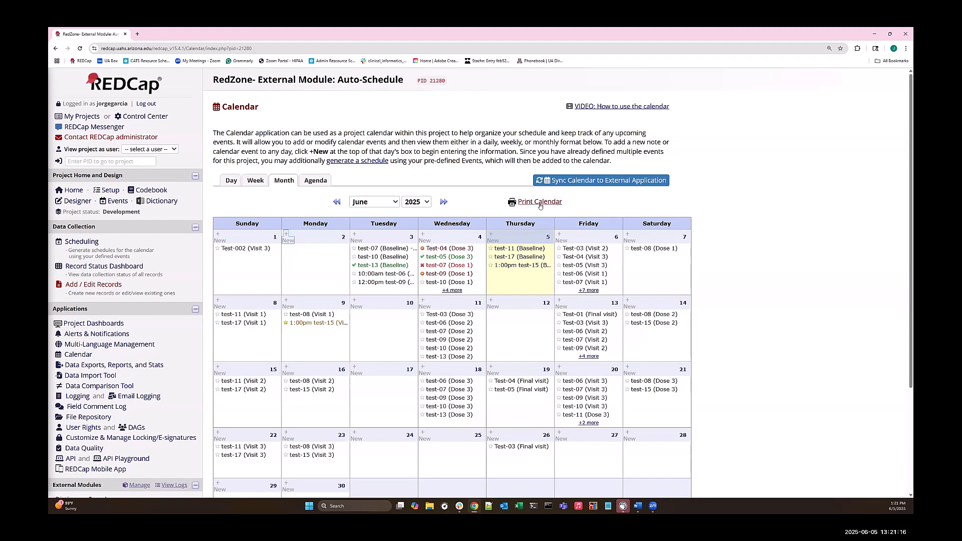
# Switch the project calendar from the monthly view to the weekly view
pyautogui.click(247, 179)
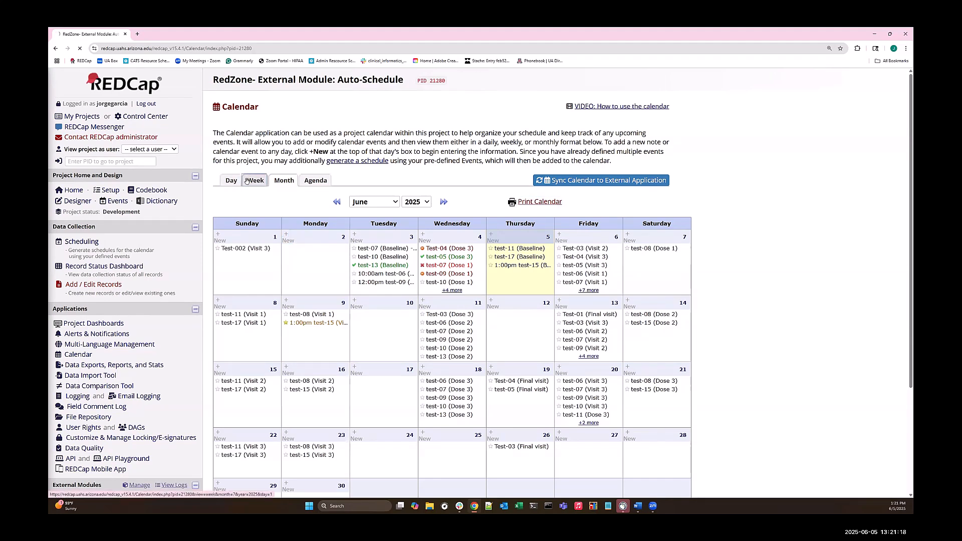